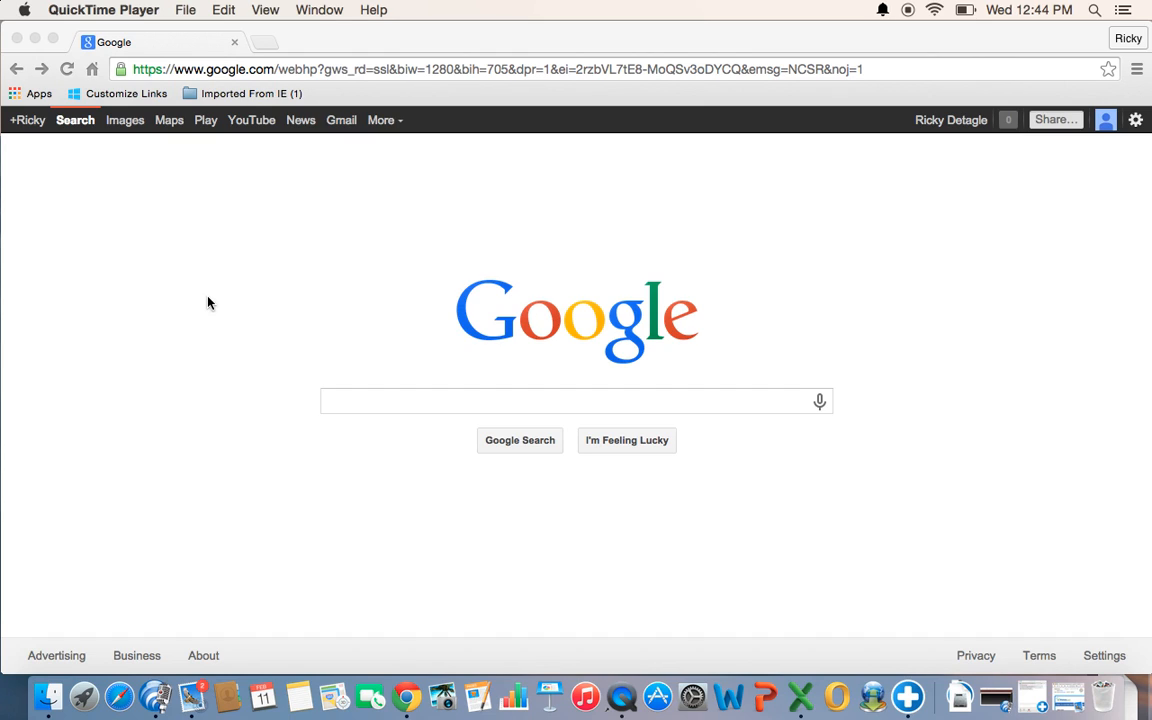
- Search the web for "google adwords" and open Google's own AdWords page from the non-ad results
{"action": "left_click", "coordinate": [388, 404]}
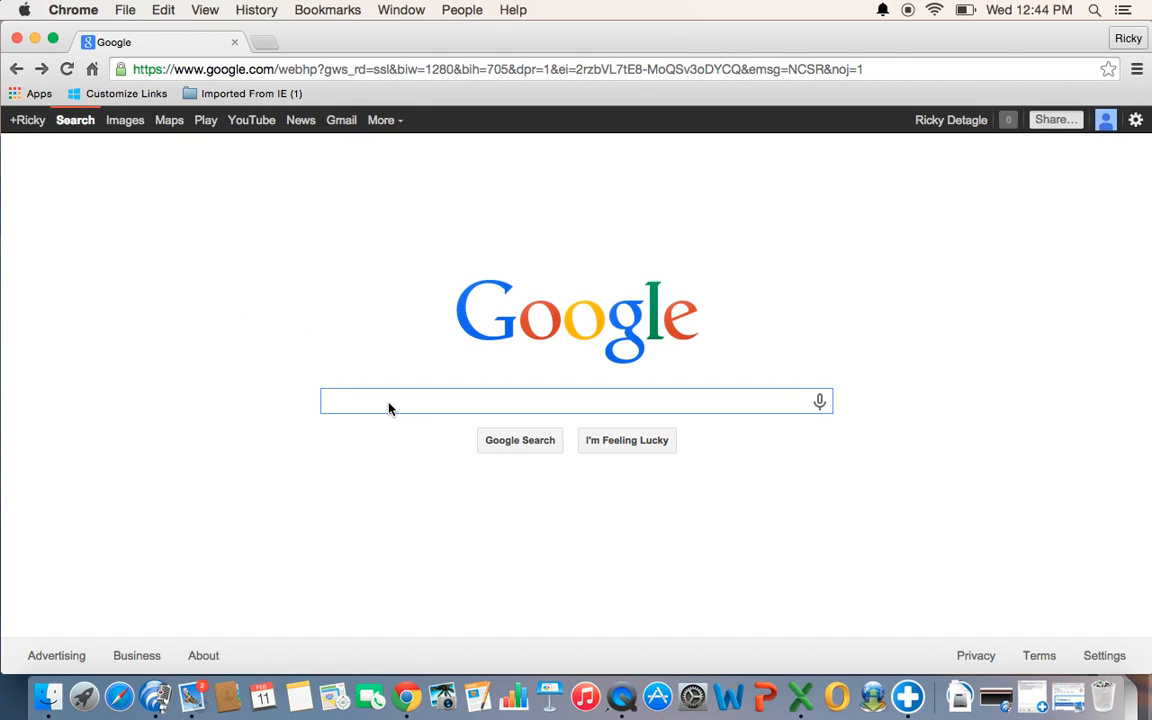
{"action": "type", "text": "google ad"}
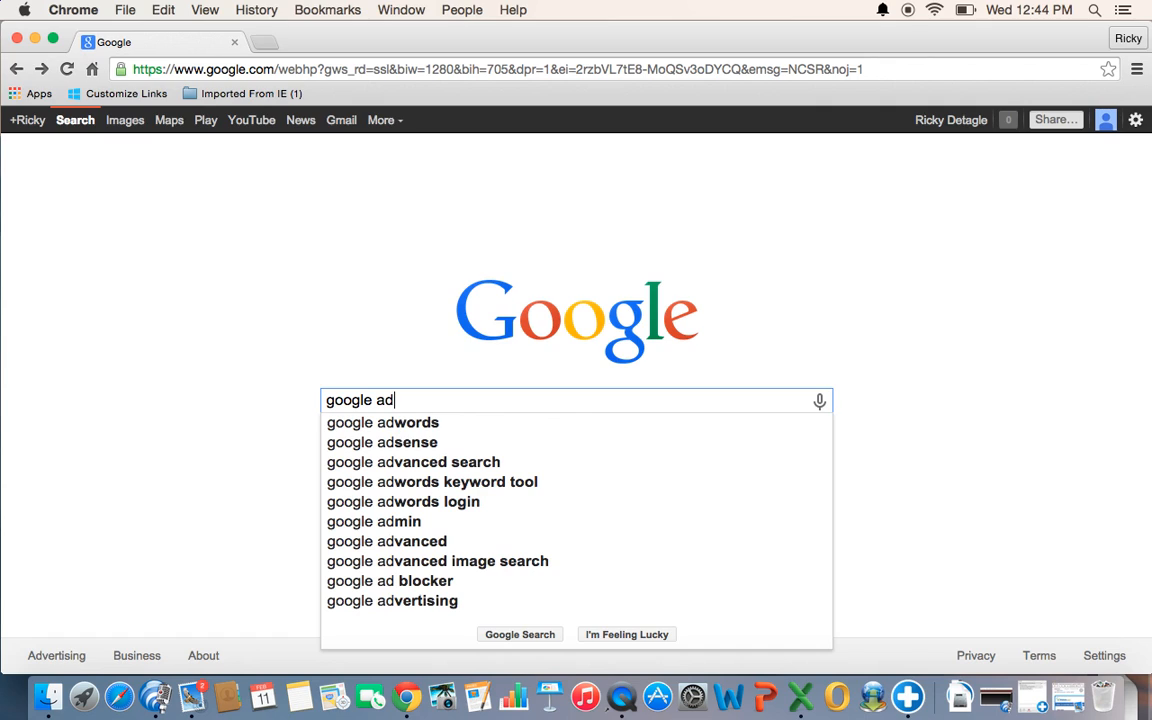
{"action": "type", "text": "words"}
{"action": "key", "text": "Return"}
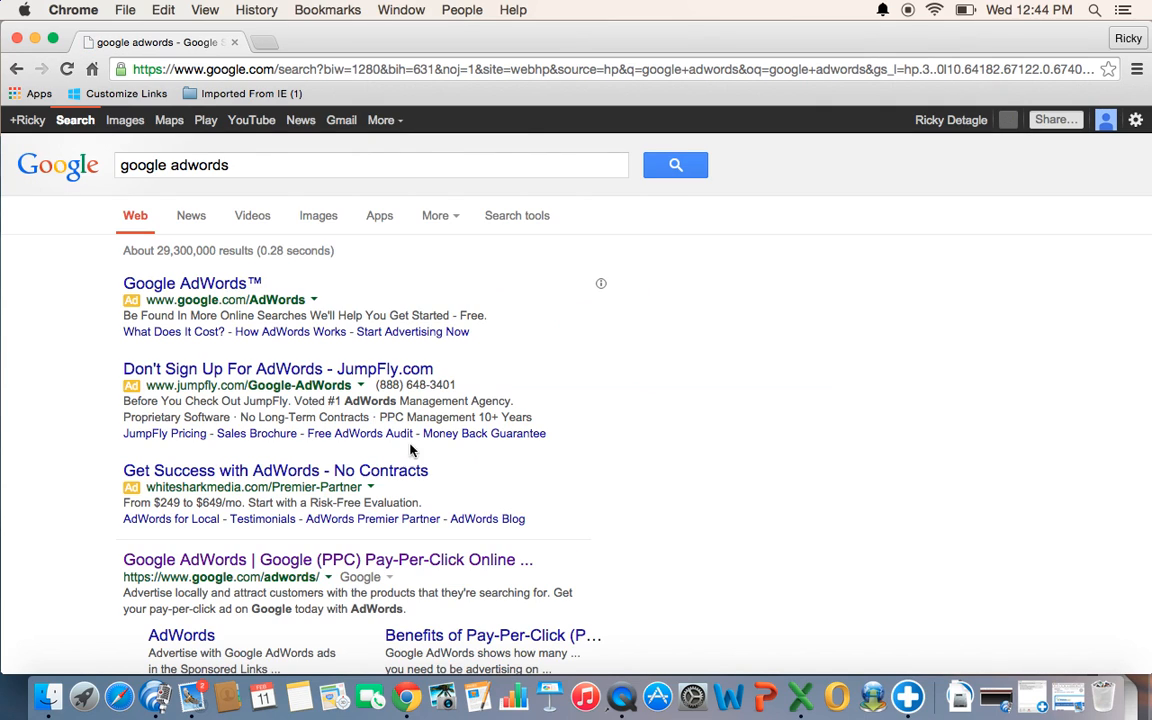
{"action": "left_click", "coordinate": [328, 562]}
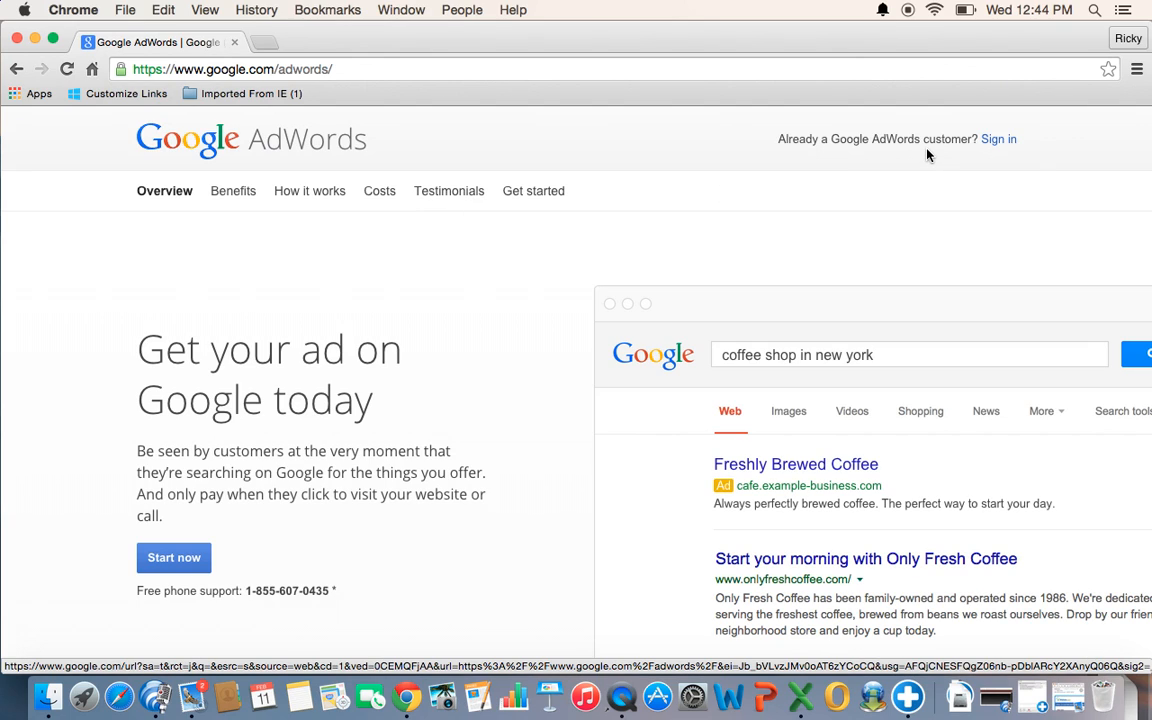
- Sign in to the AdWords account and open the Keyword Planner
{"action": "left_click", "coordinate": [1000, 140]}
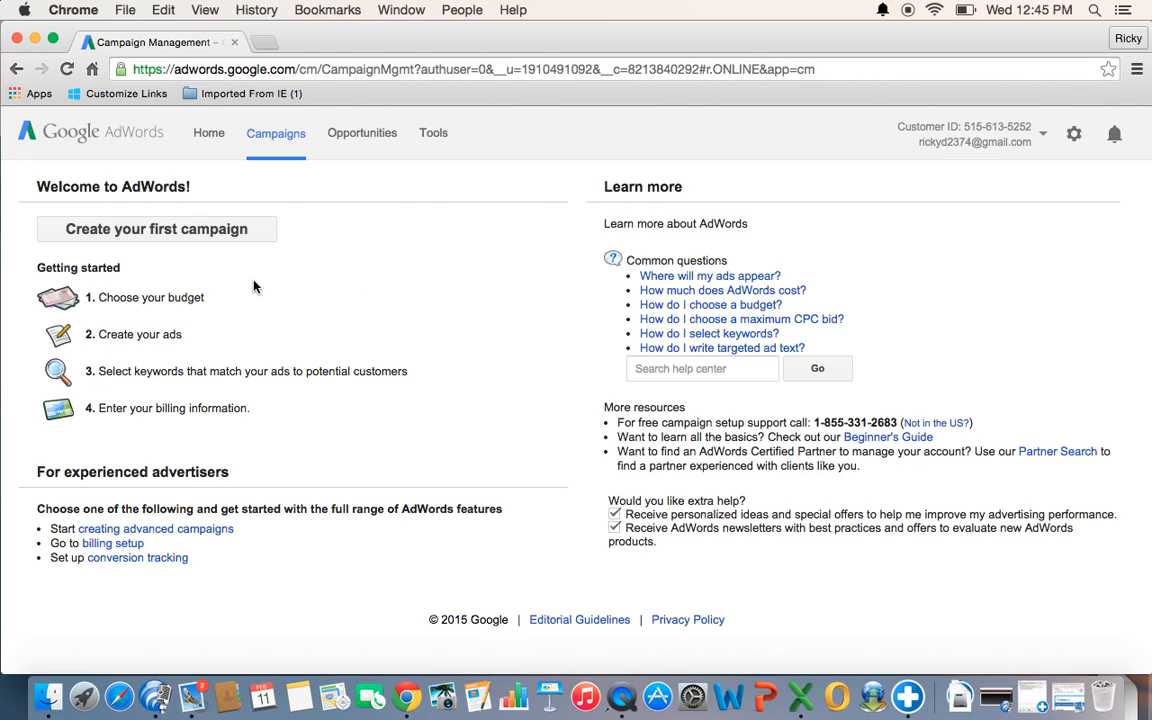
{"action": "left_click", "coordinate": [437, 137]}
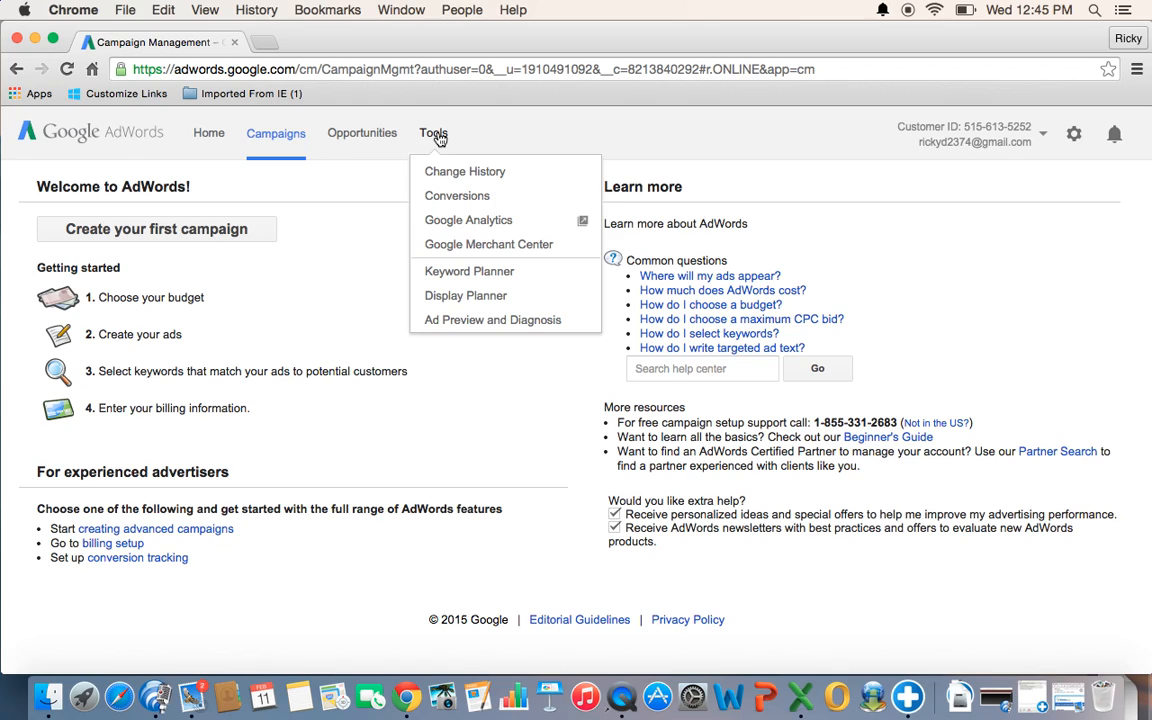
{"action": "left_click", "coordinate": [469, 272]}
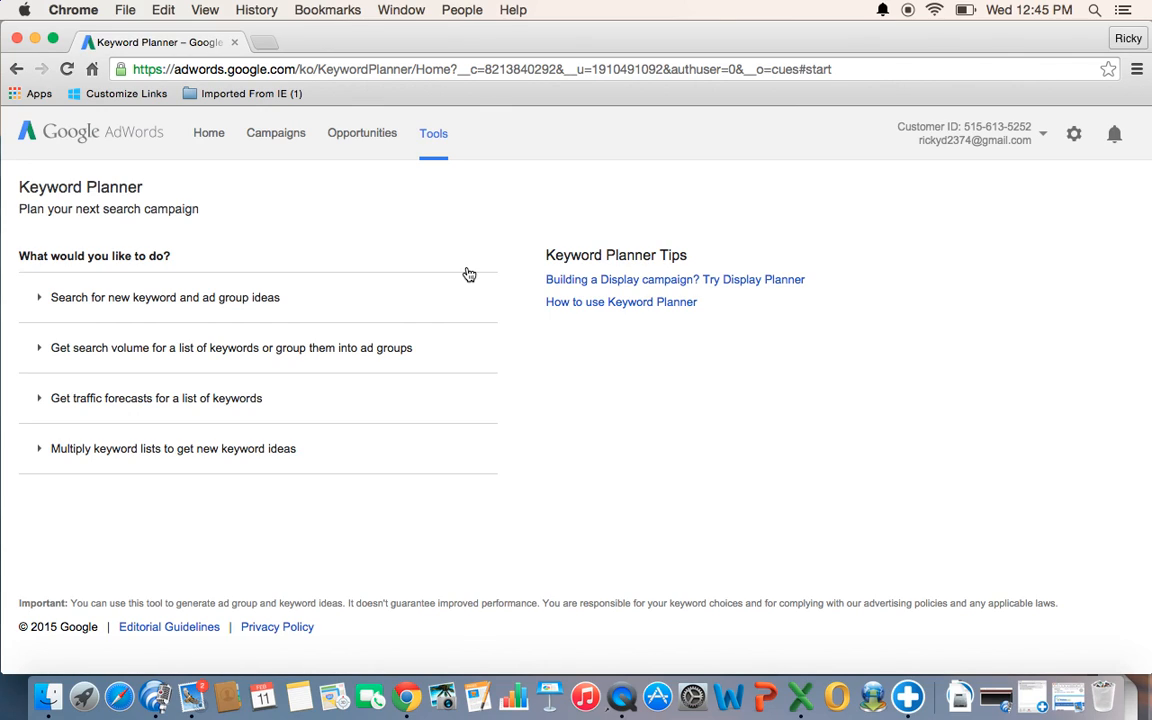
- Start a search for new keyword and ad group ideas with "plumbers, plumbing repair, water heater installation" as the product or service
{"action": "left_click", "coordinate": [164, 313]}
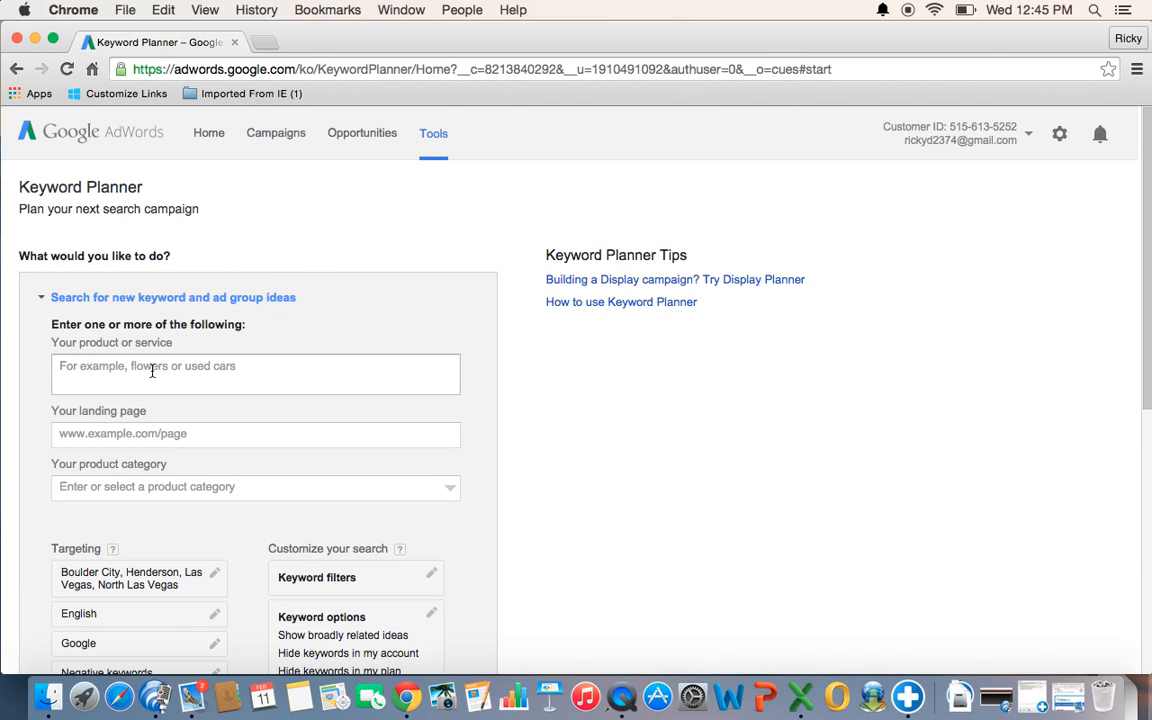
{"action": "left_click", "coordinate": [152, 370]}
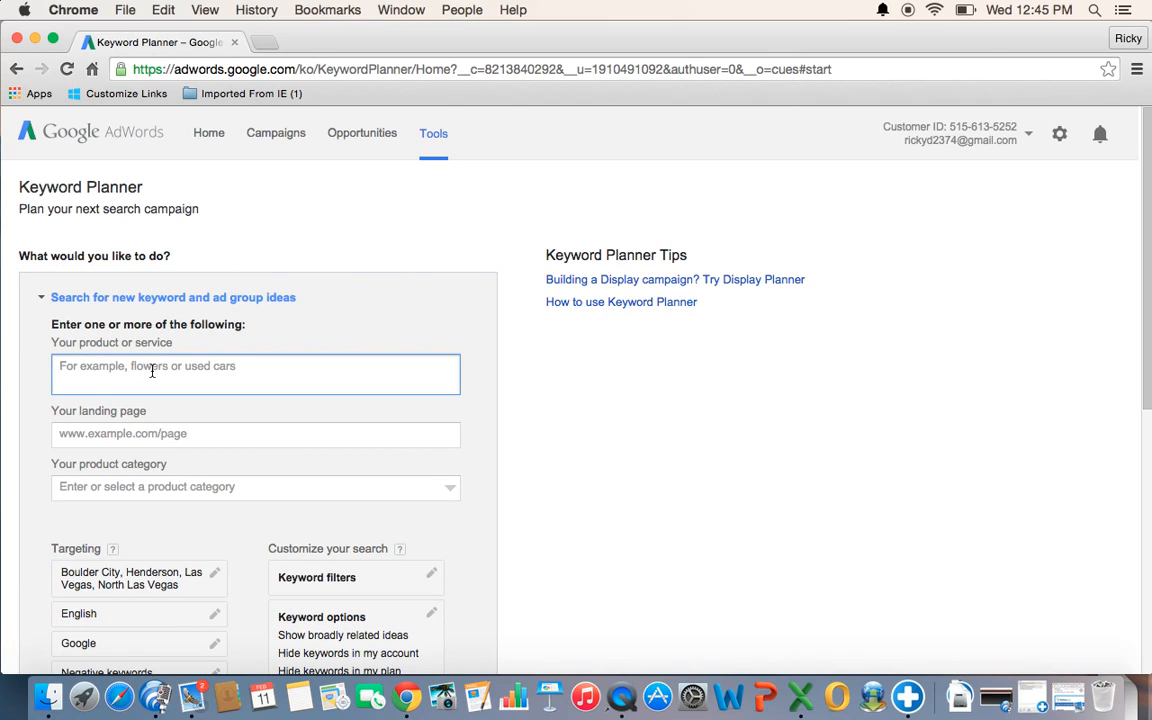
{"action": "type", "text": "p"}
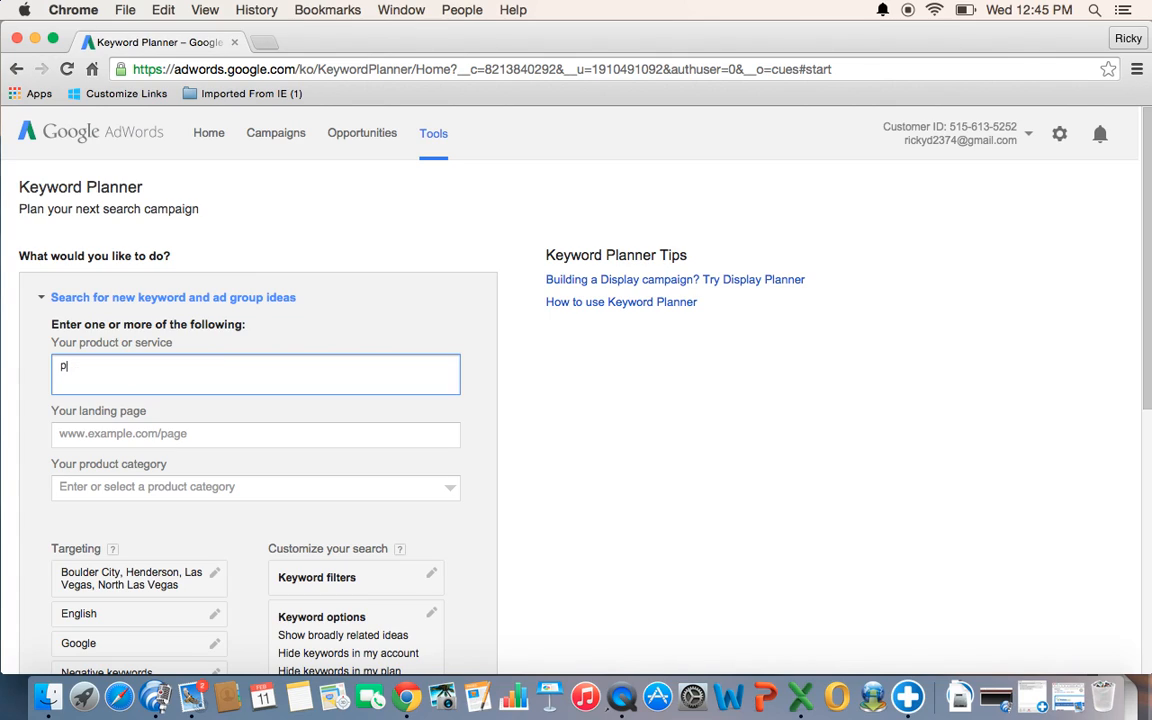
{"action": "type", "text": "lumbers,"}
{"action": "type", "text": "plumbing repair,"}
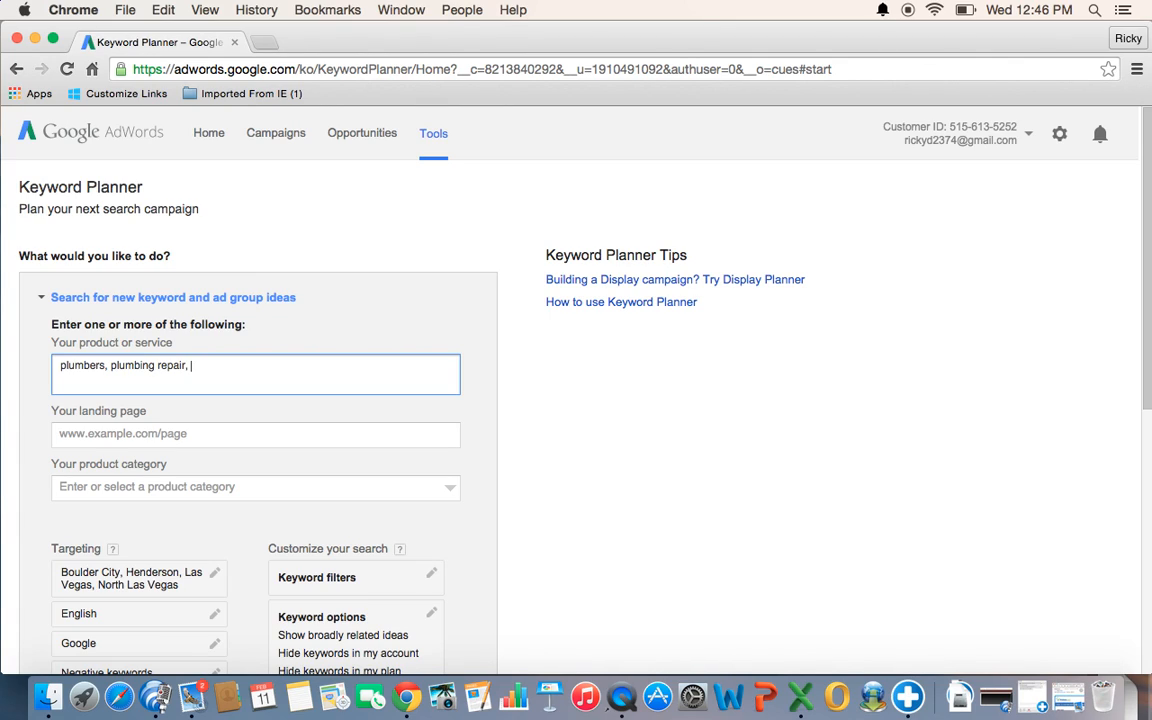
{"action": "type", "text": " water heater installation"}
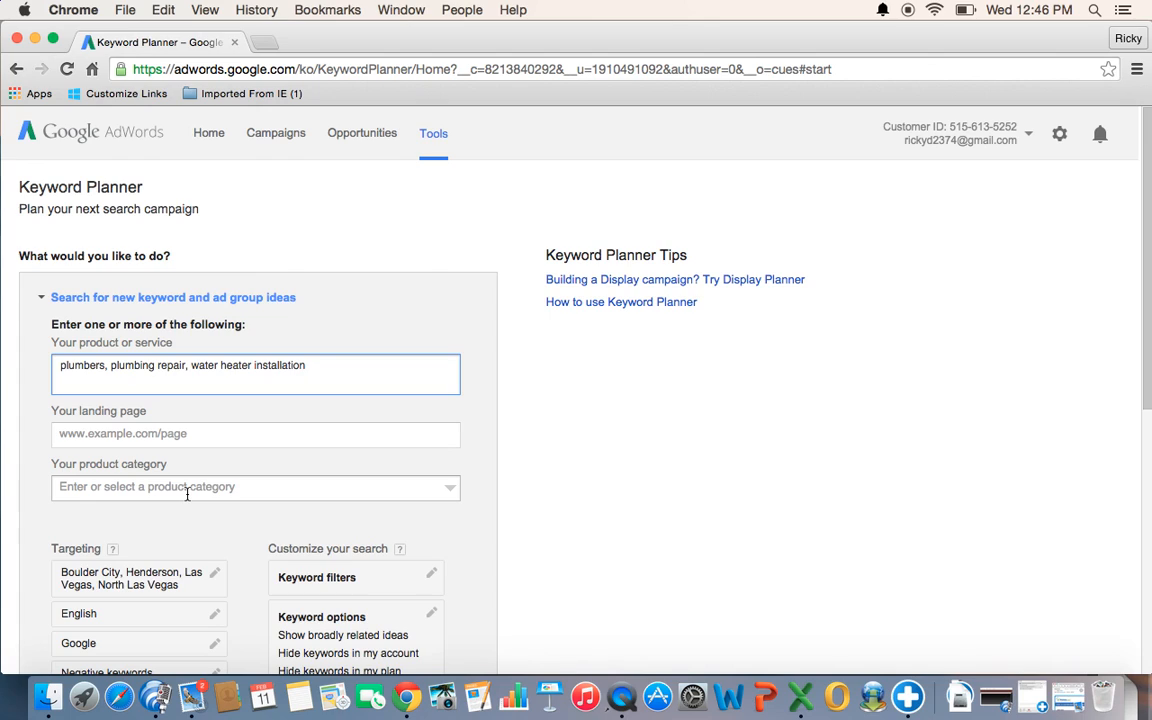
- Remove Boulder City, Nevada from the targeted locations and add it back as a city
{"action": "left_click", "coordinate": [178, 587]}
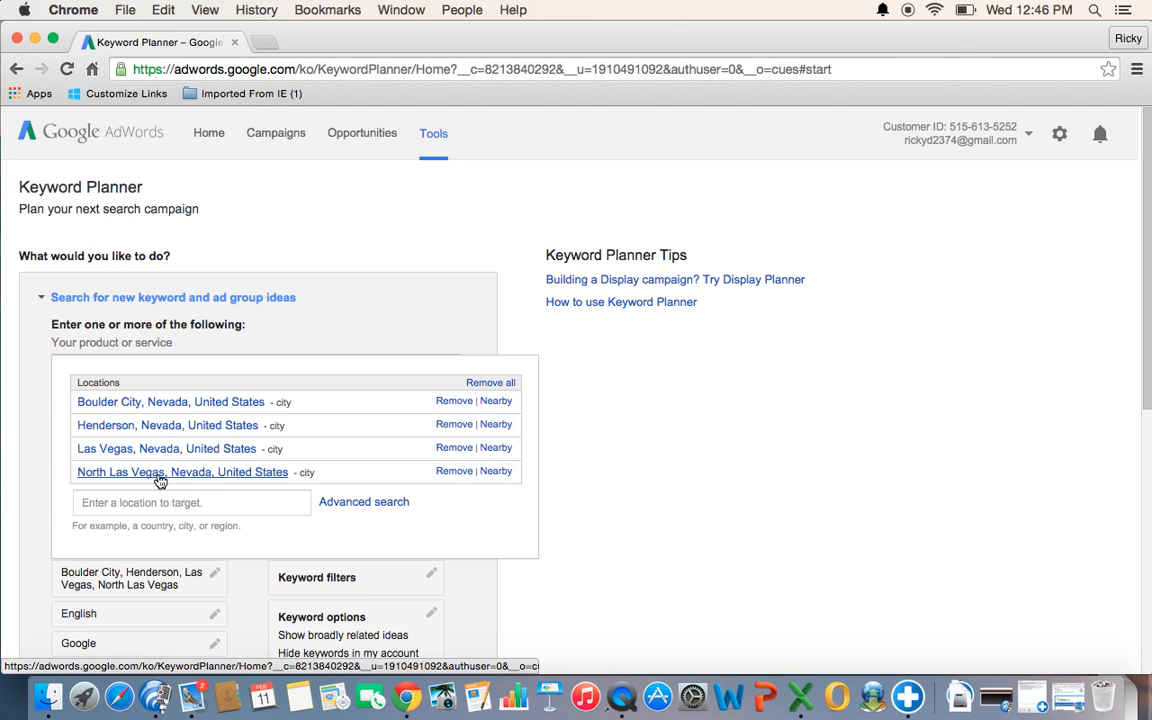
{"action": "left_click", "coordinate": [451, 404]}
{"action": "left_click", "coordinate": [237, 482]}
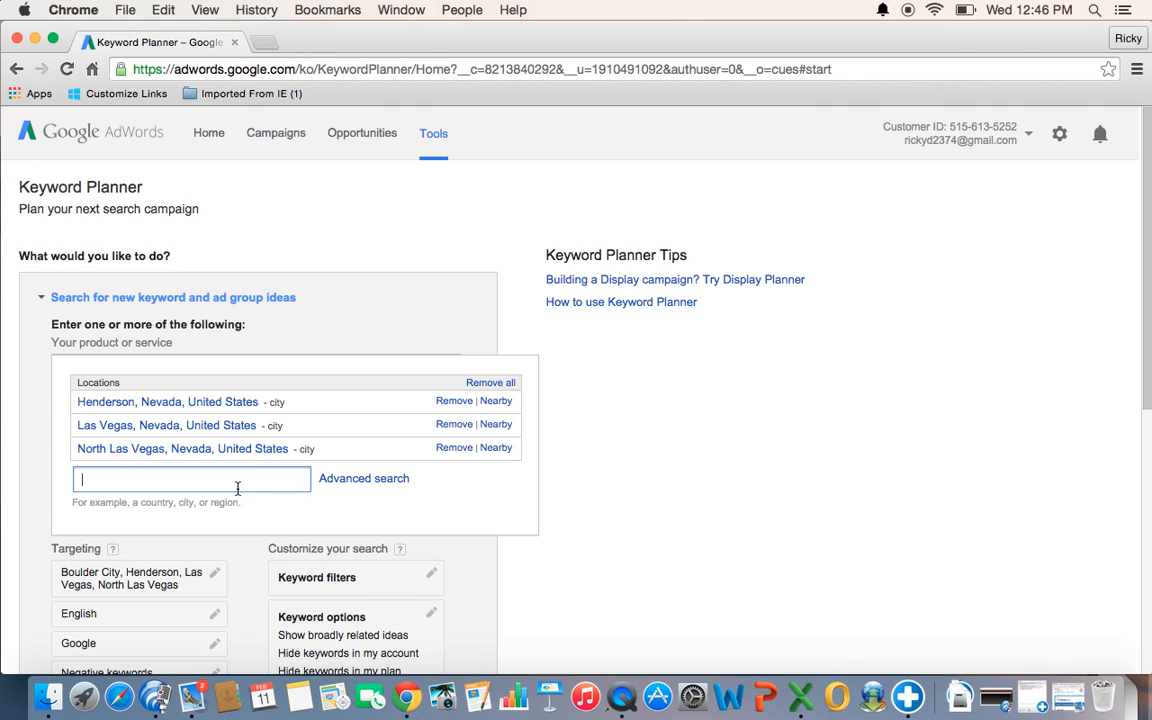
{"action": "type", "text": "boulder city"}
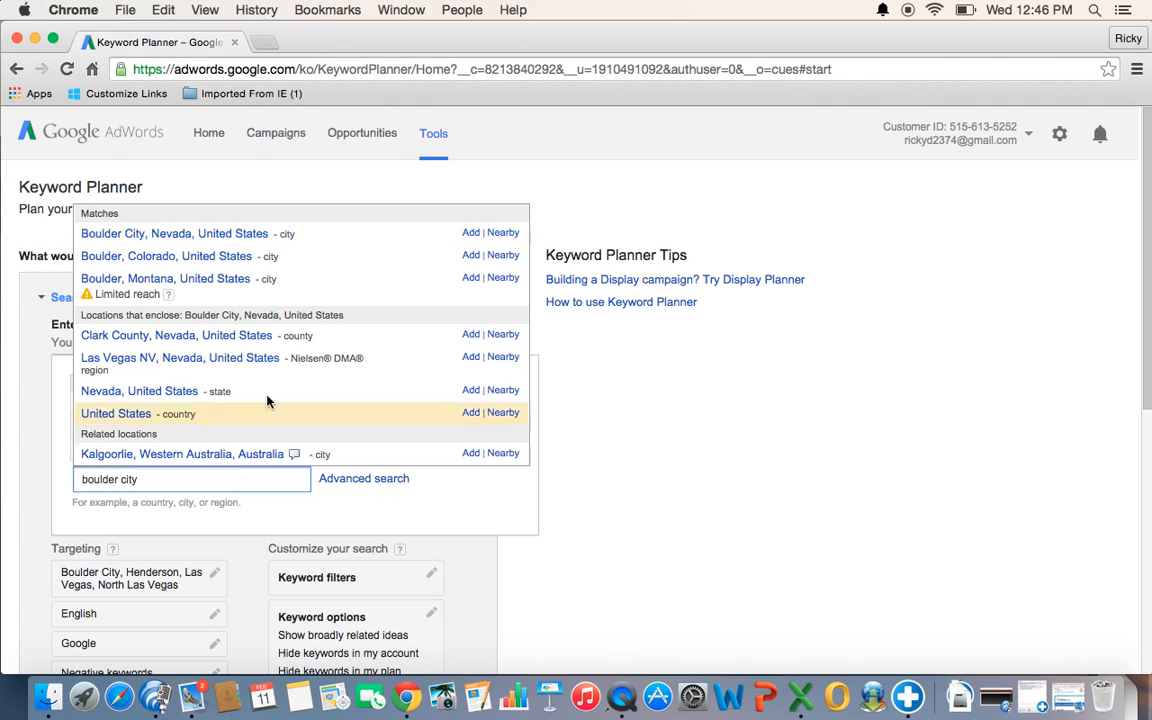
{"action": "left_click", "coordinate": [155, 232]}
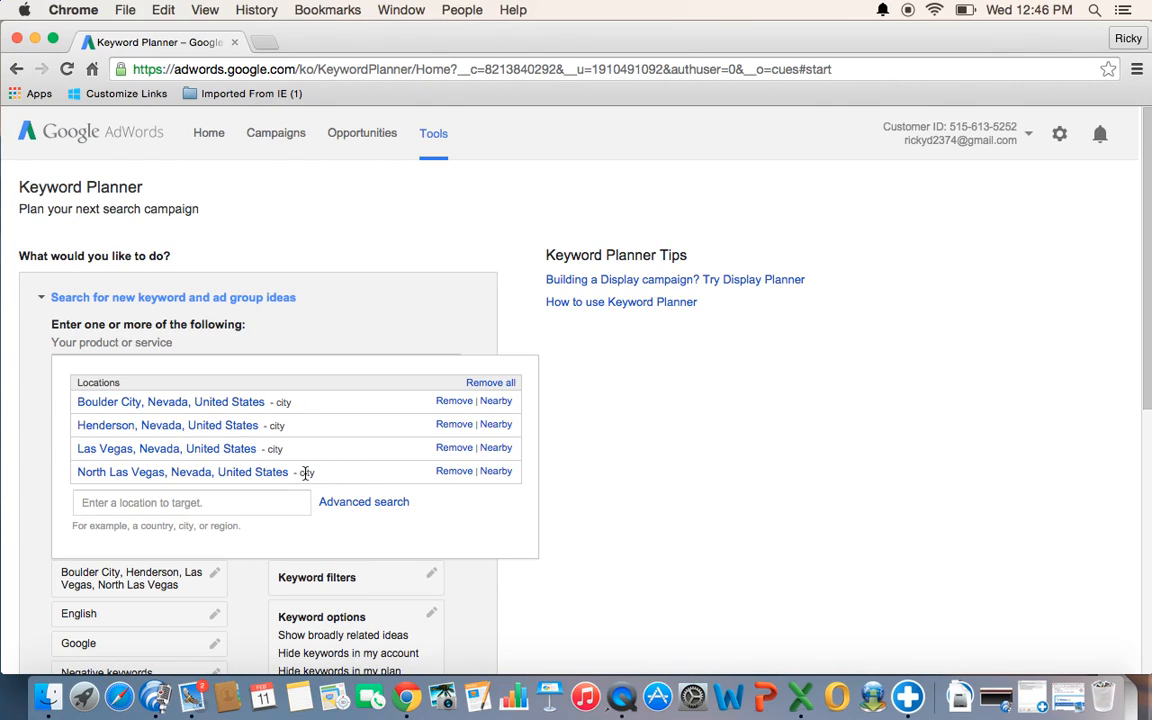
{"action": "left_click", "coordinate": [612, 385]}
- Review the options for the targeted search network and the date range of average monthly searches
{"action": "left_click", "coordinate": [1142, 328]}
{"action": "left_click_drag", "start_coordinate": [1142, 328], "coordinate": [1148, 418]}
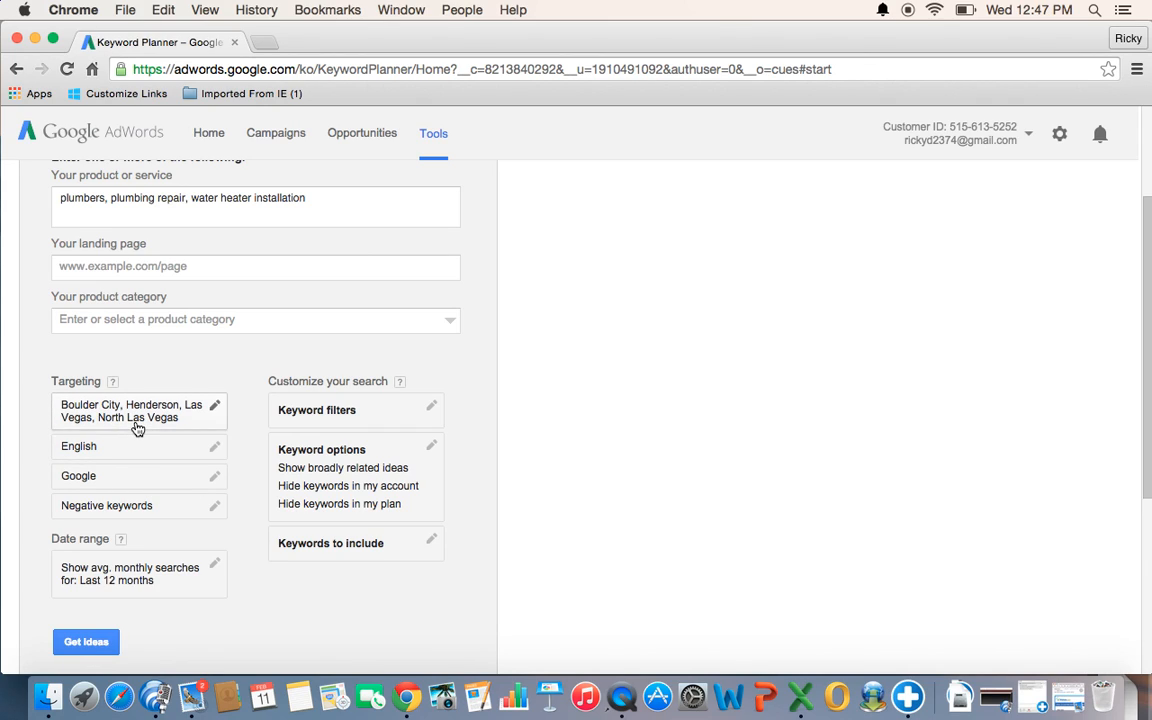
{"action": "left_click", "coordinate": [90, 478]}
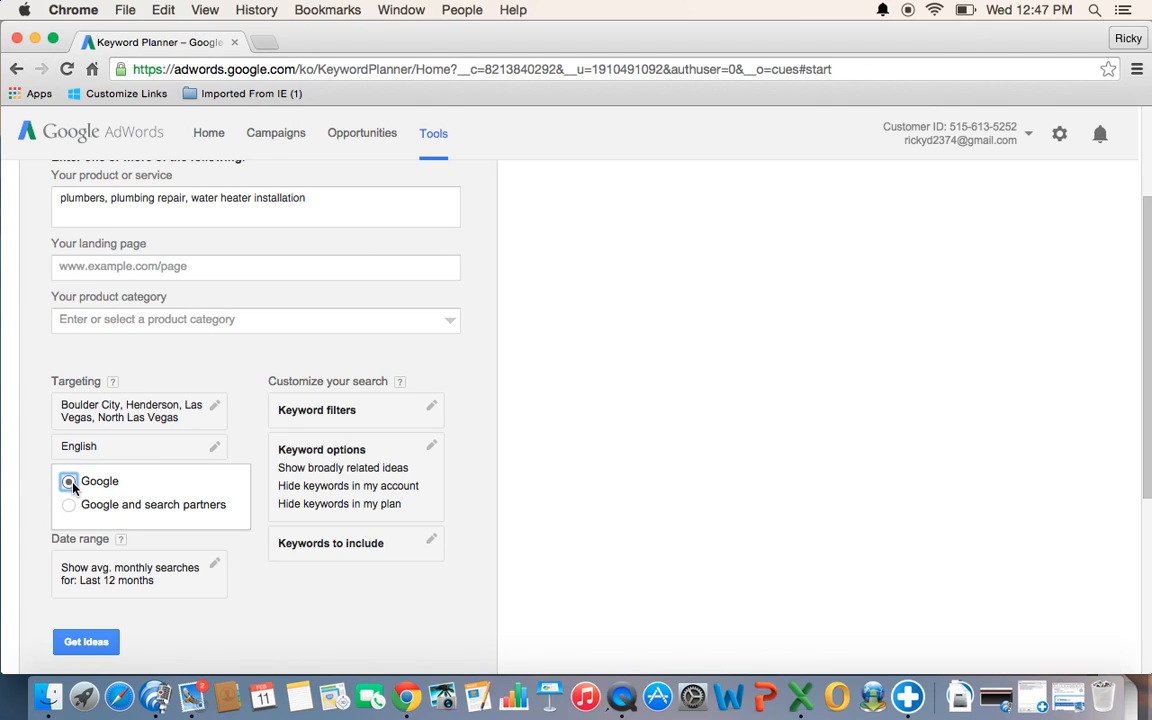
{"action": "left_click", "coordinate": [20, 467]}
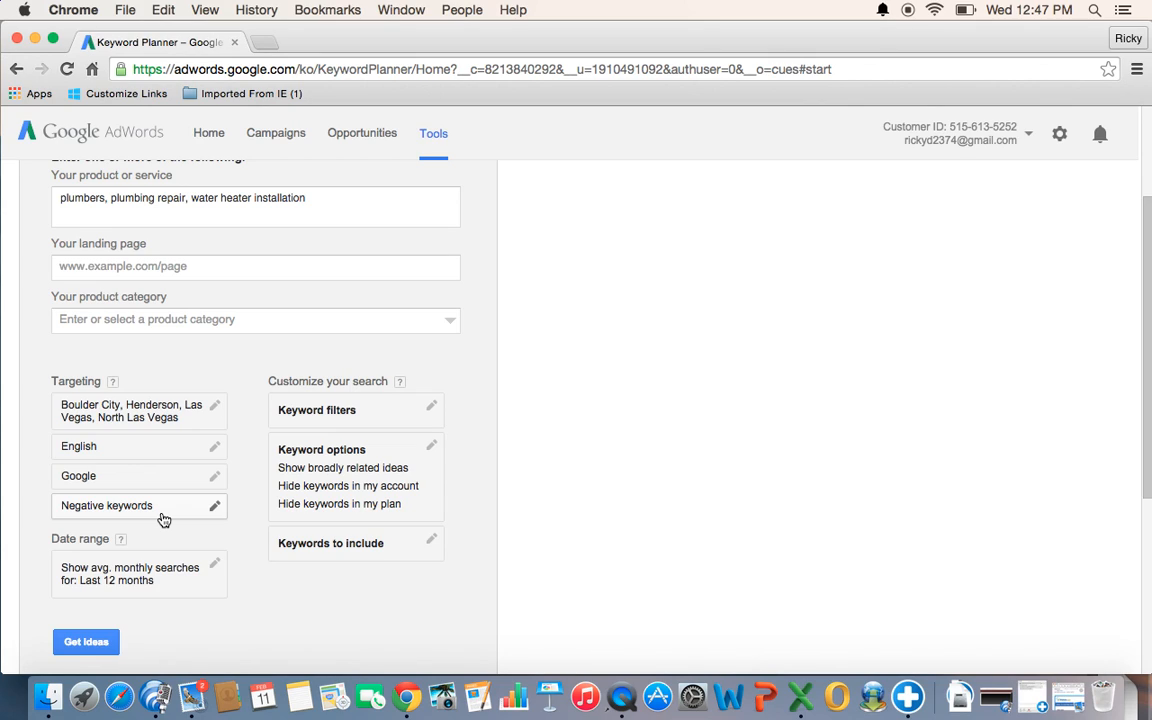
{"action": "left_click", "coordinate": [126, 579]}
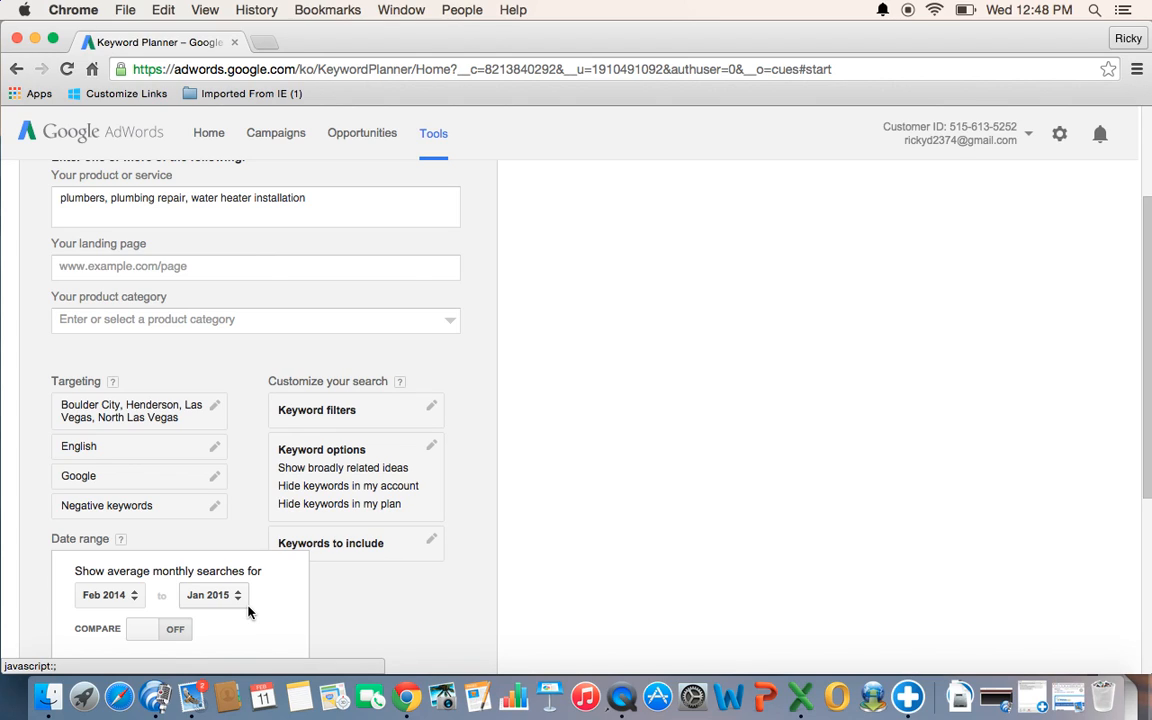
{"action": "left_click", "coordinate": [599, 544]}
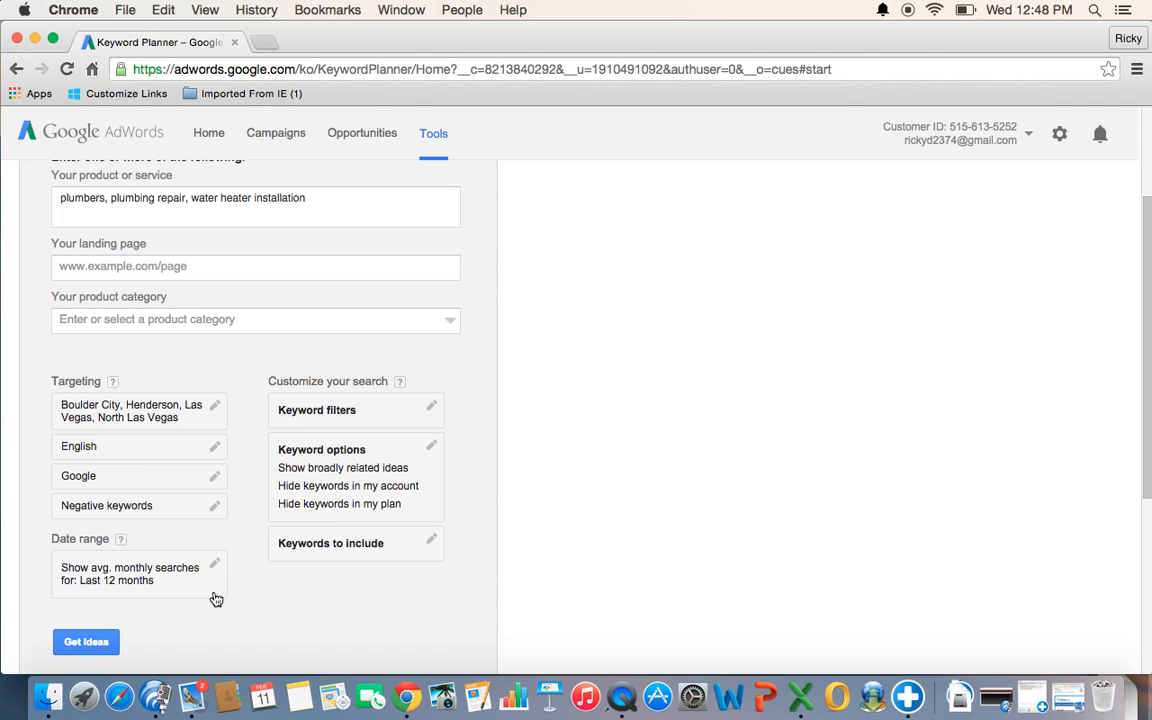
- Get the keyword ideas and examine the monthly search volume trends and the available chart views
{"action": "left_click", "coordinate": [80, 643]}
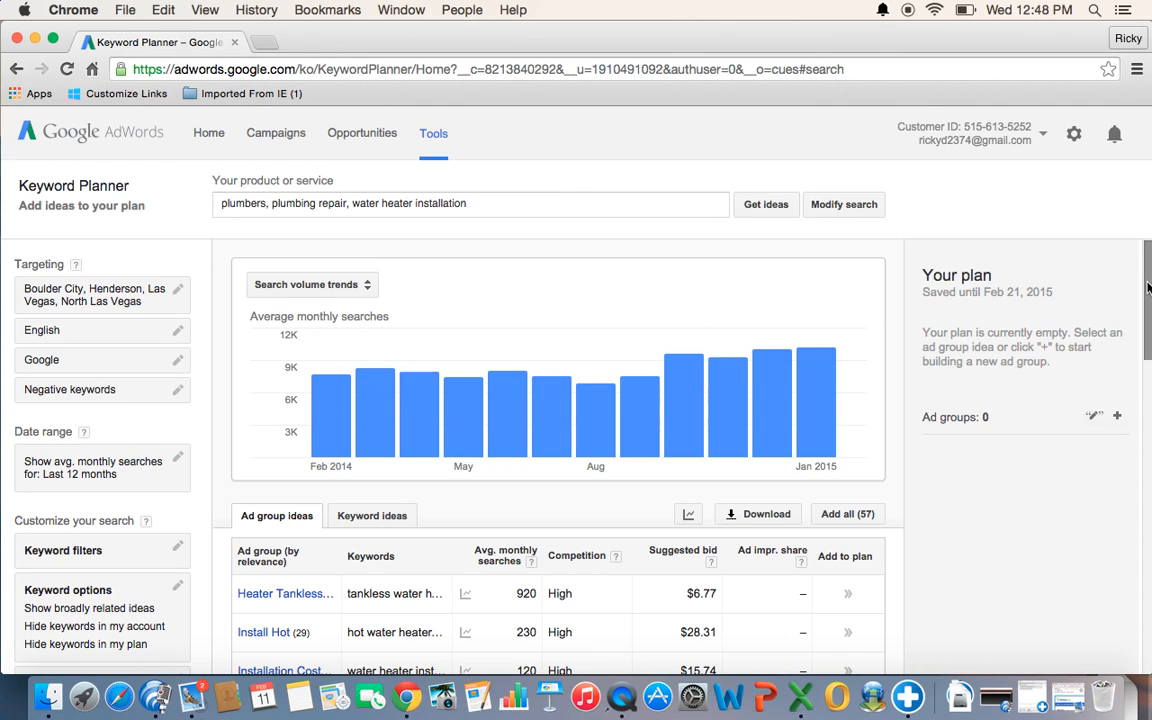
{"action": "scroll", "coordinate": [1146, 285], "scroll_direction": "down", "scroll_amount": 1}
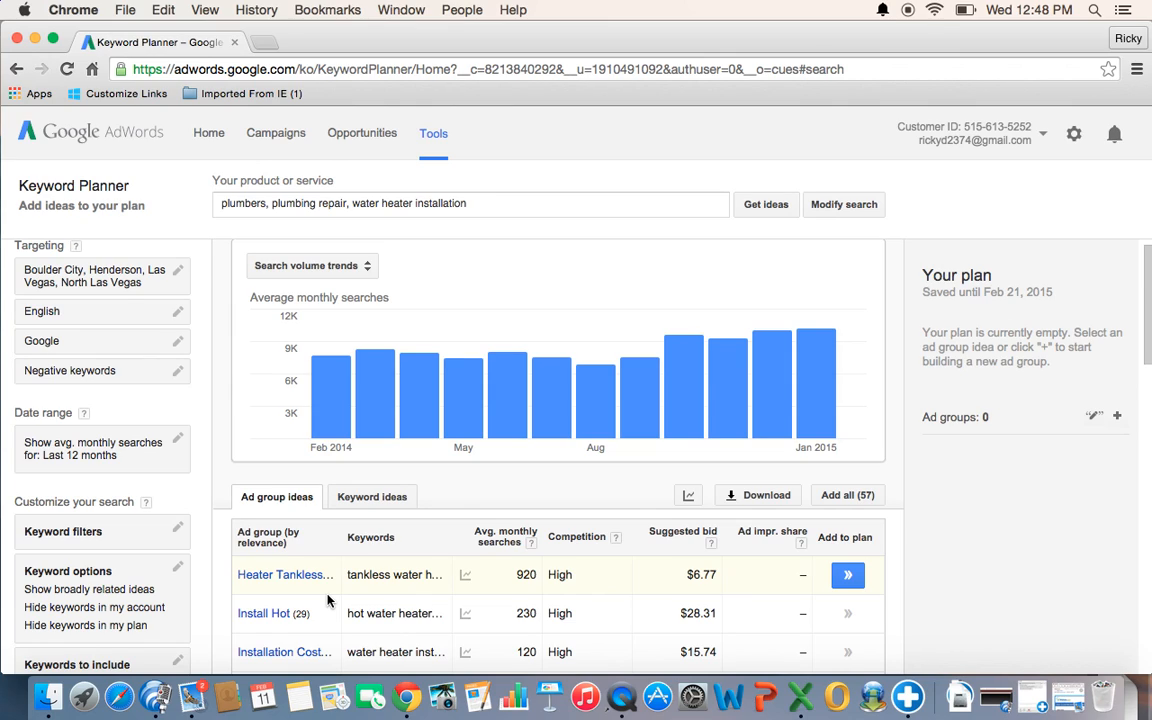
{"action": "mouse_move", "coordinate": [376, 323]}
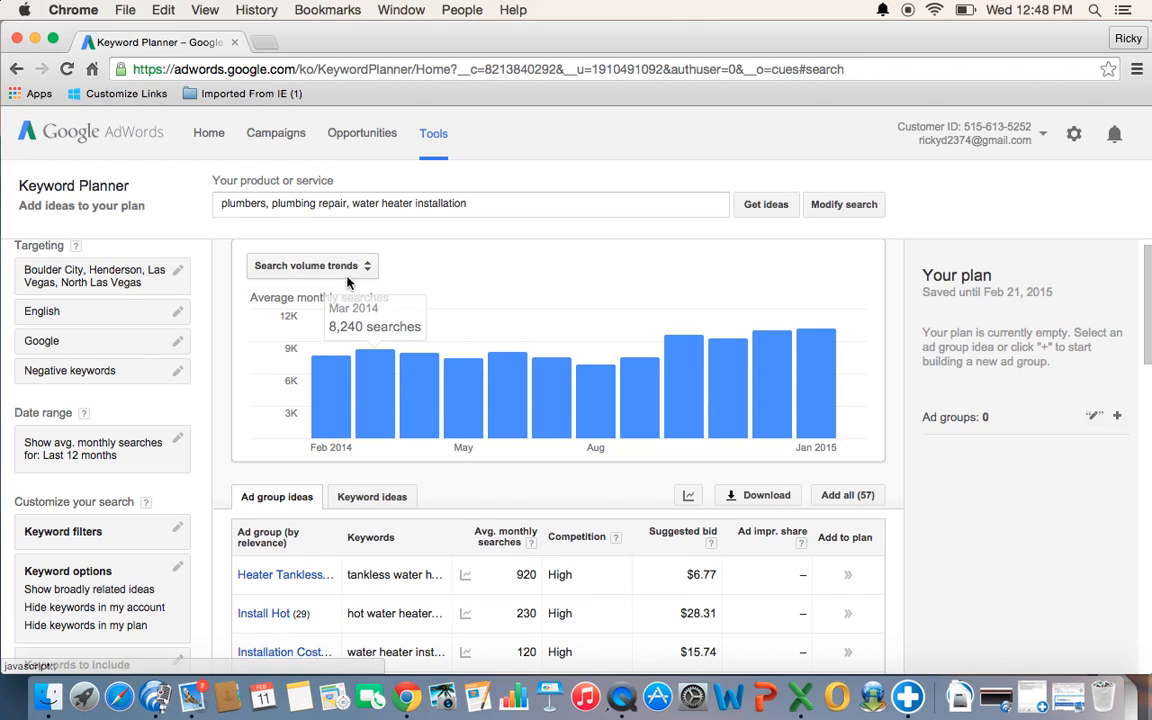
{"action": "left_click", "coordinate": [308, 266]}
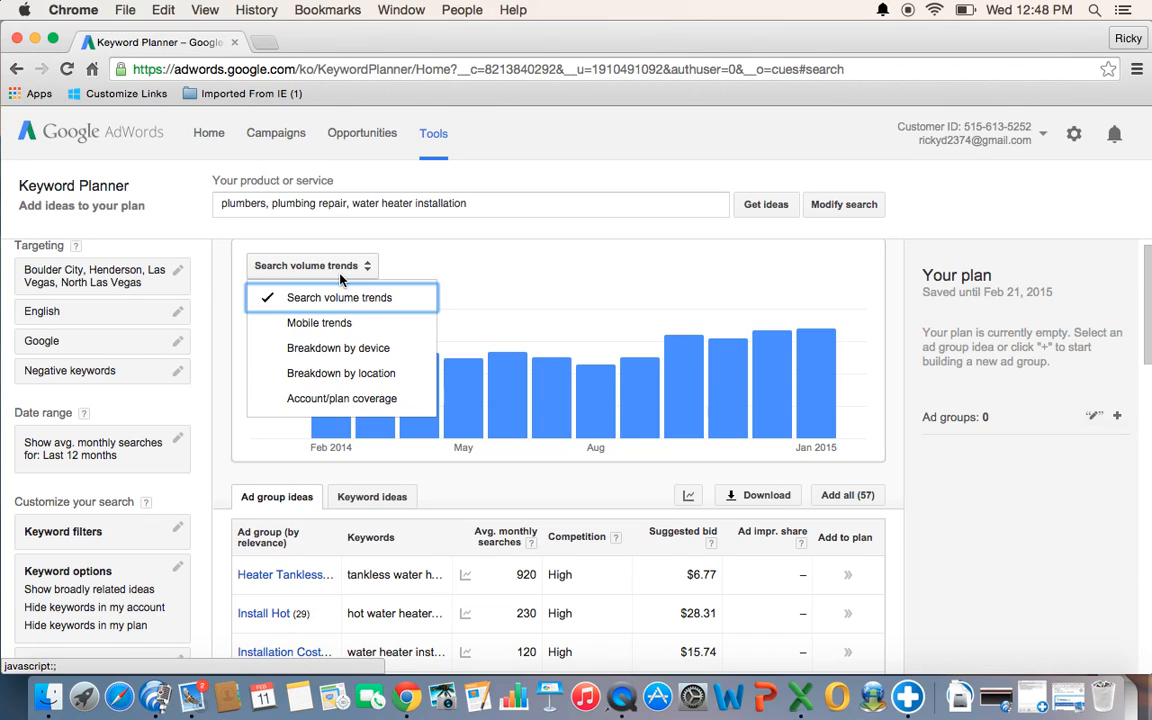
{"action": "left_click", "coordinate": [476, 270]}
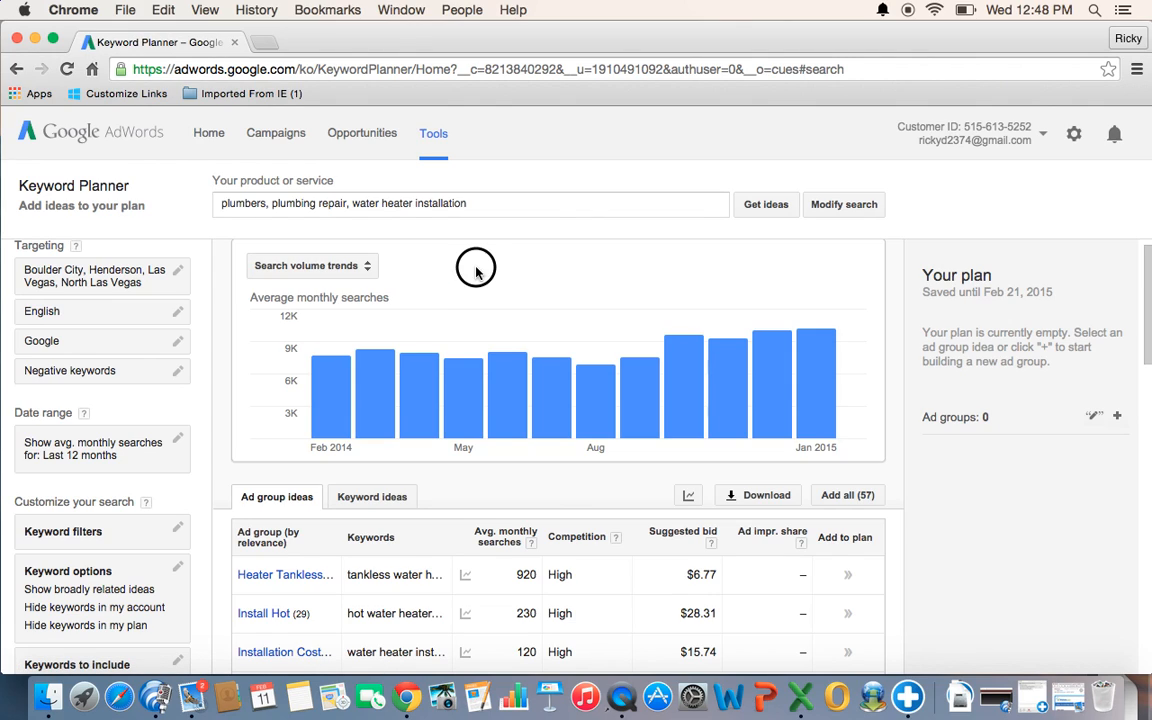
{"action": "mouse_move", "coordinate": [373, 372]}
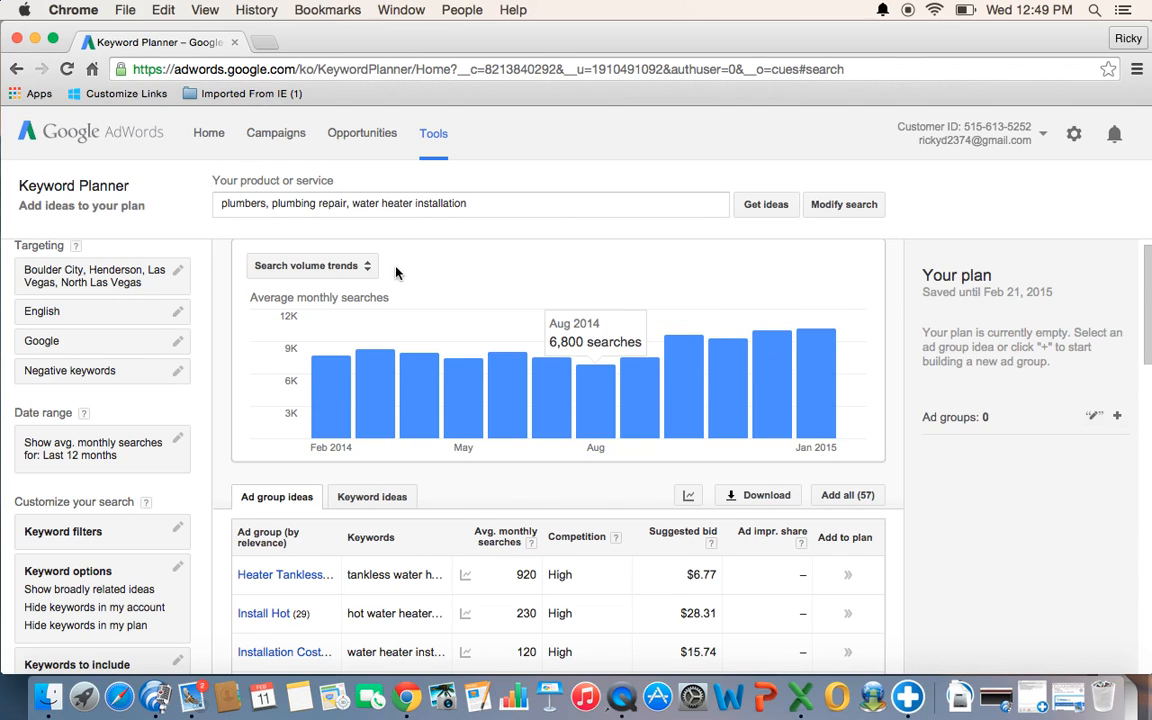
- Show the chart's mobile trends and the breakdown of searches by device
{"action": "left_click", "coordinate": [367, 267]}
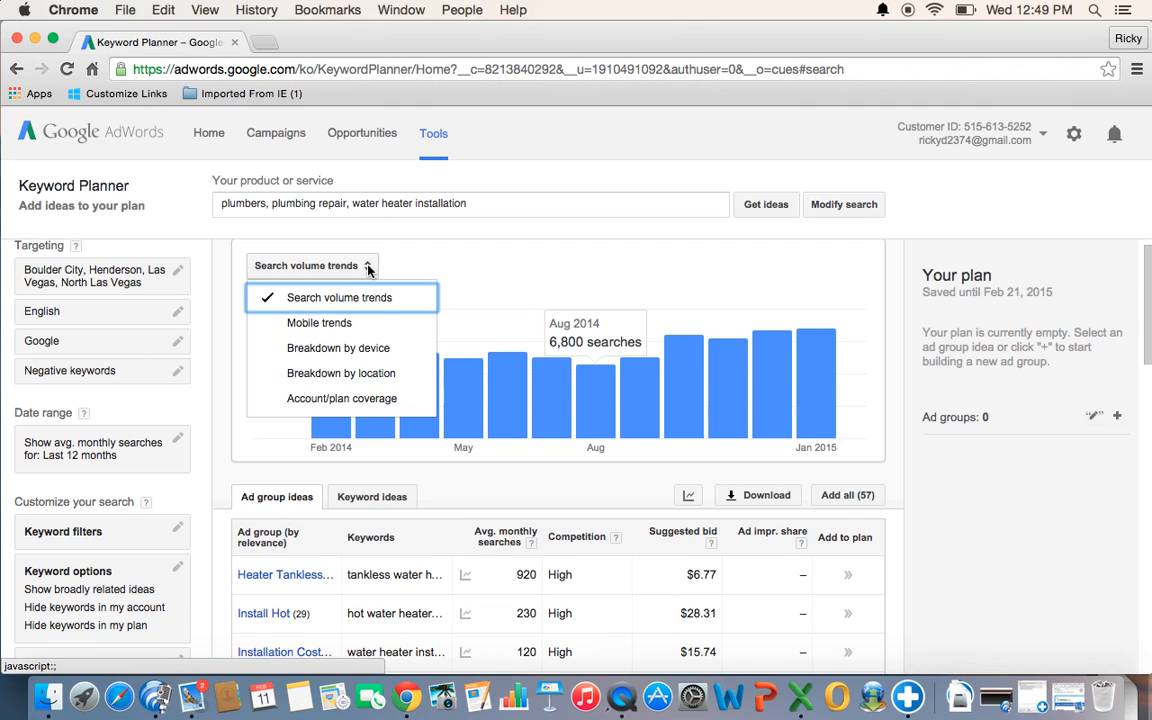
{"action": "left_click", "coordinate": [347, 321]}
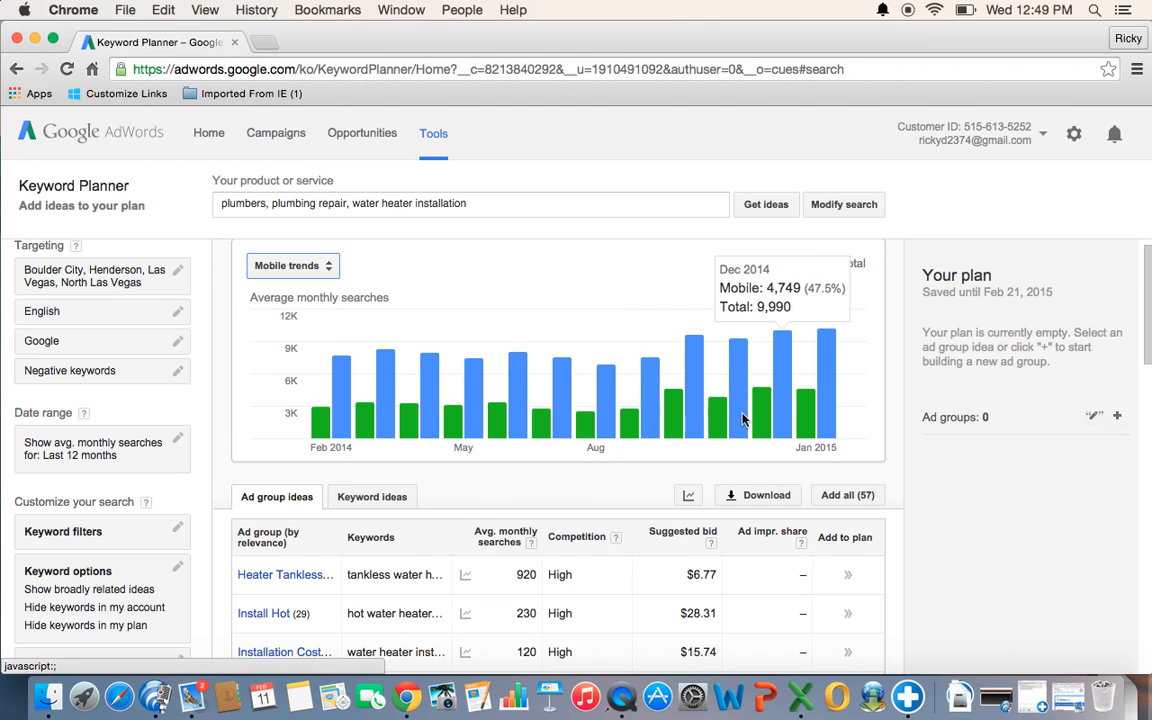
{"action": "left_click", "coordinate": [316, 267]}
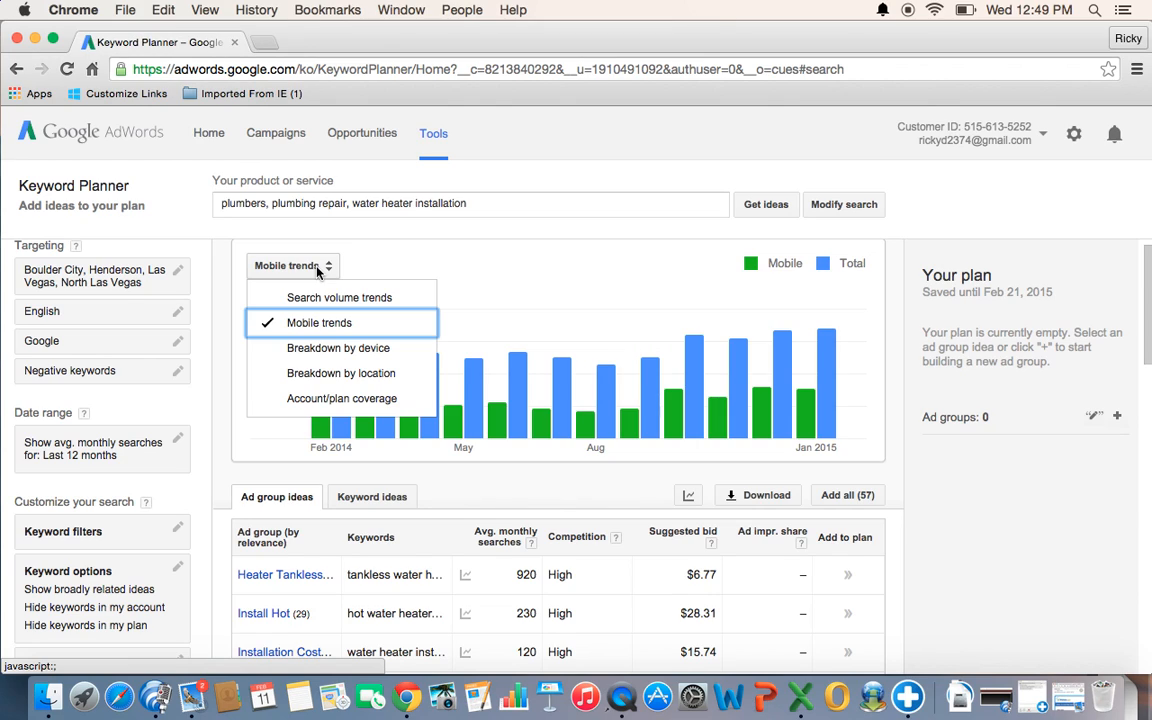
{"action": "left_click", "coordinate": [335, 347]}
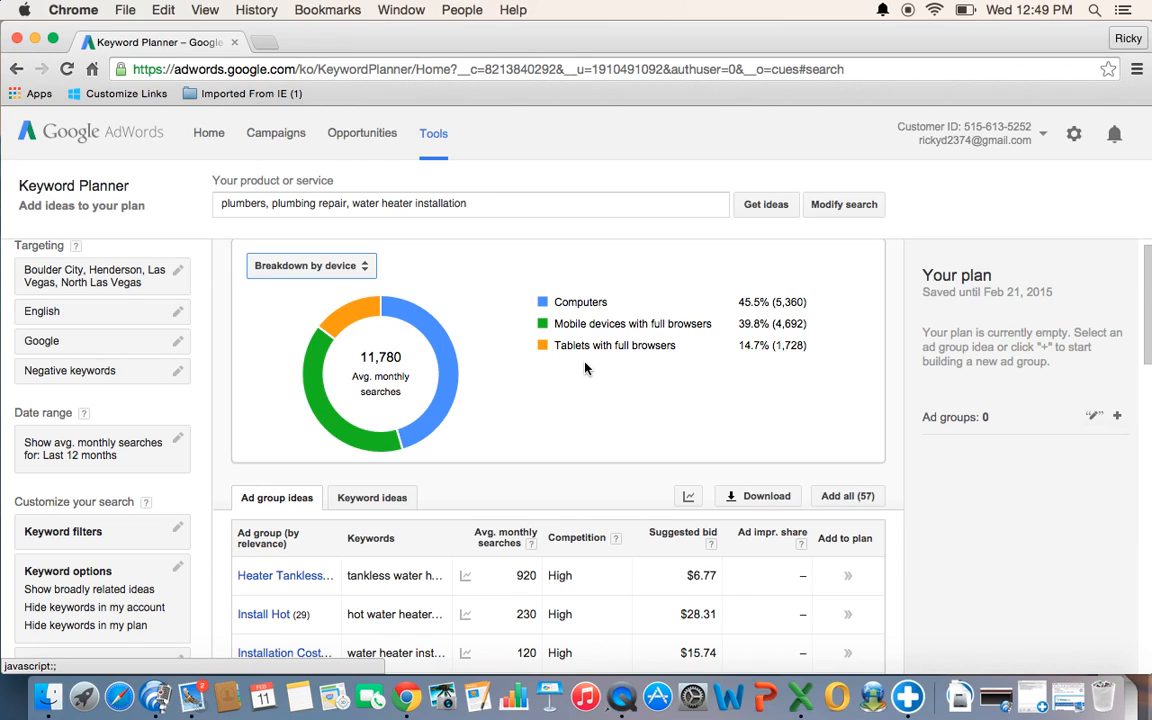
{"action": "left_click", "coordinate": [616, 371]}
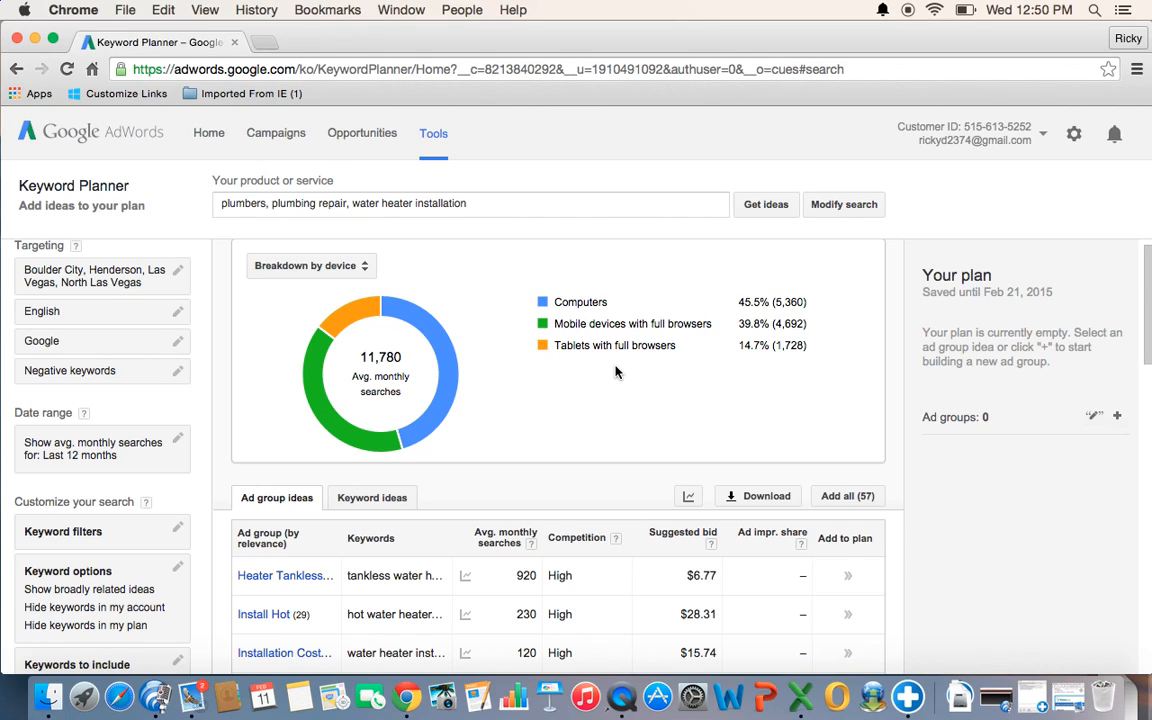
- Show the breakdown of searches by location and view the list of ad group ideas
{"action": "left_click", "coordinate": [314, 265]}
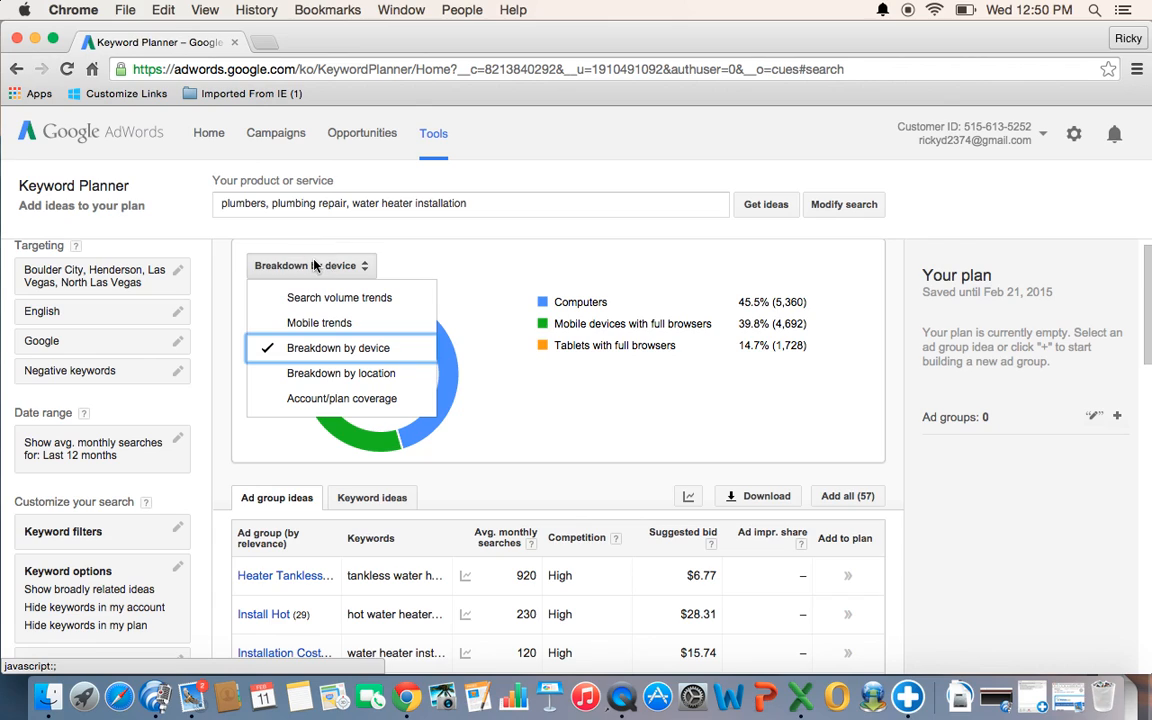
{"action": "left_click", "coordinate": [334, 376]}
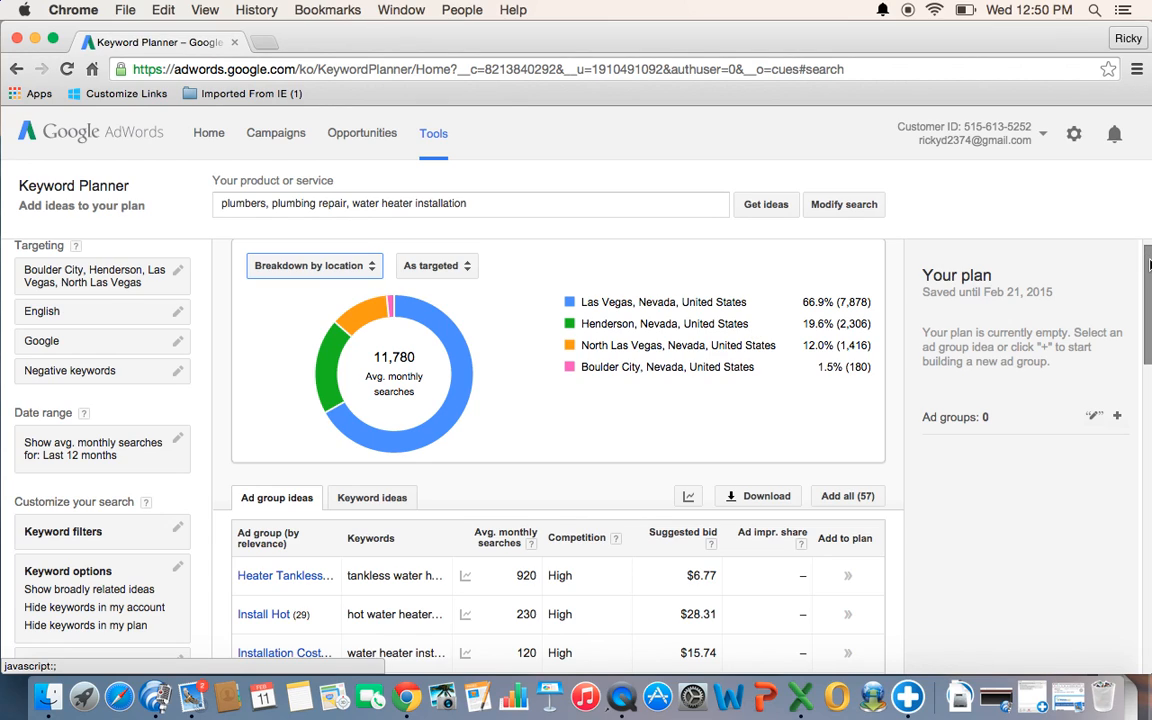
{"action": "left_click_drag", "start_coordinate": [1144, 258], "coordinate": [1145, 346]}
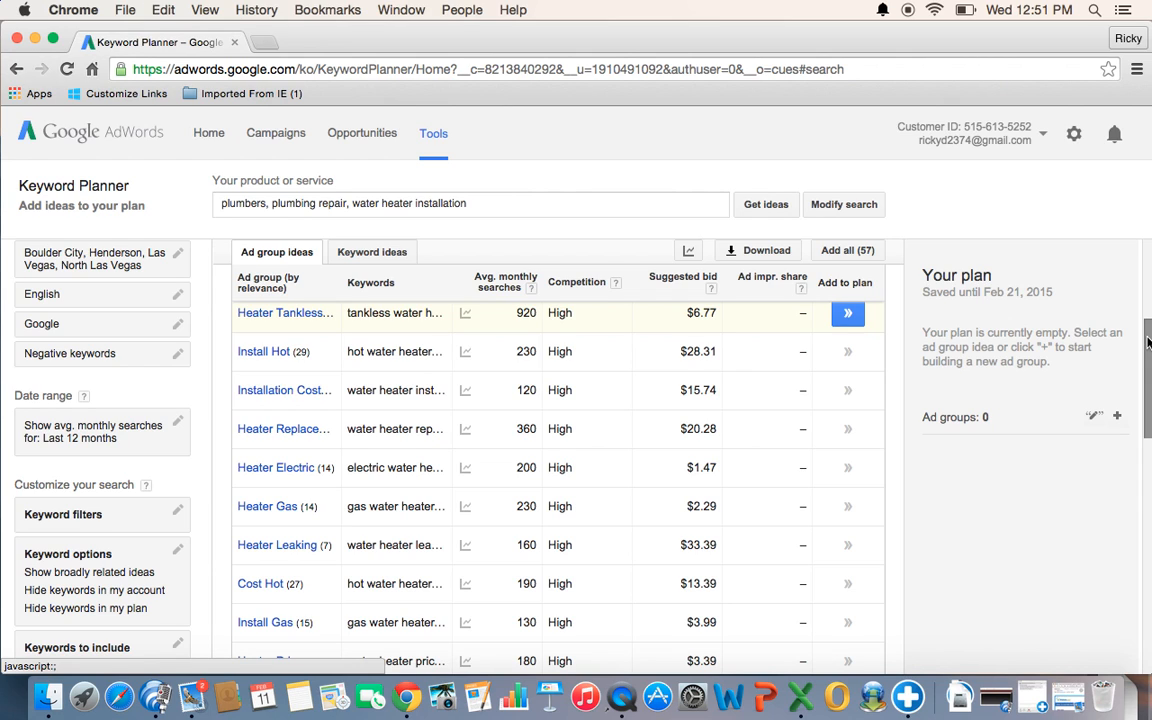
- Look through the first page of ad group ideas and continue to the second page
{"action": "left_click_drag", "start_coordinate": [1147, 342], "coordinate": [1147, 491]}
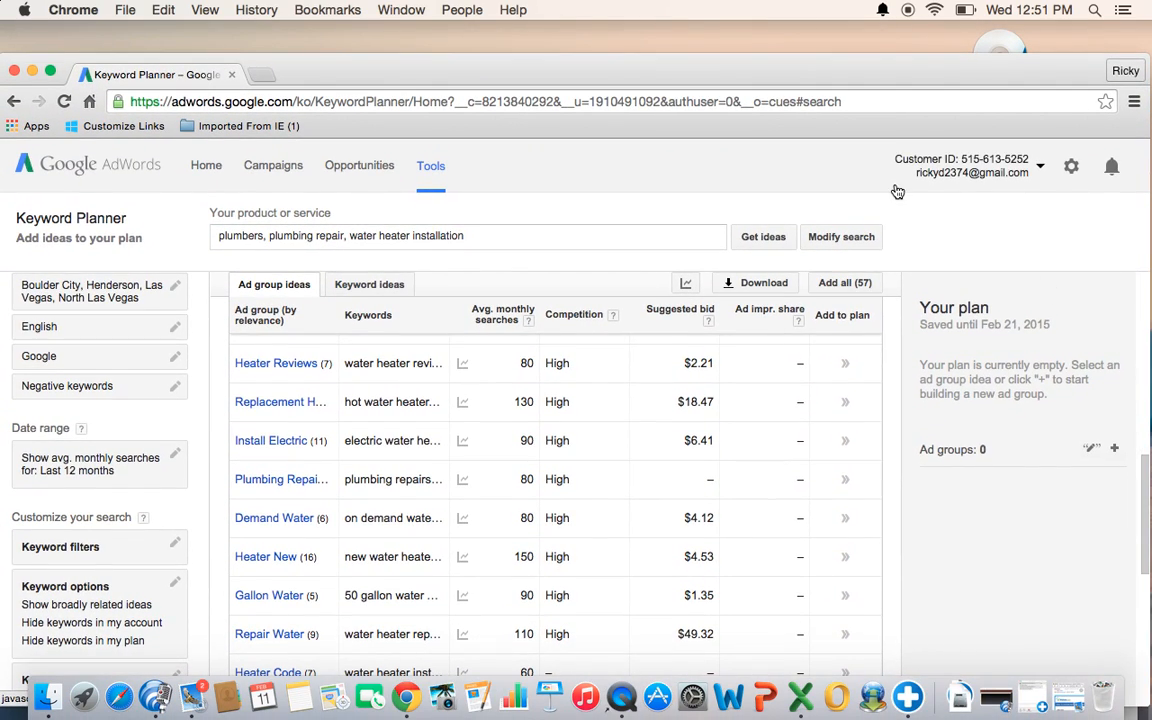
{"action": "left_click_drag", "start_coordinate": [368, 66], "coordinate": [378, 36]}
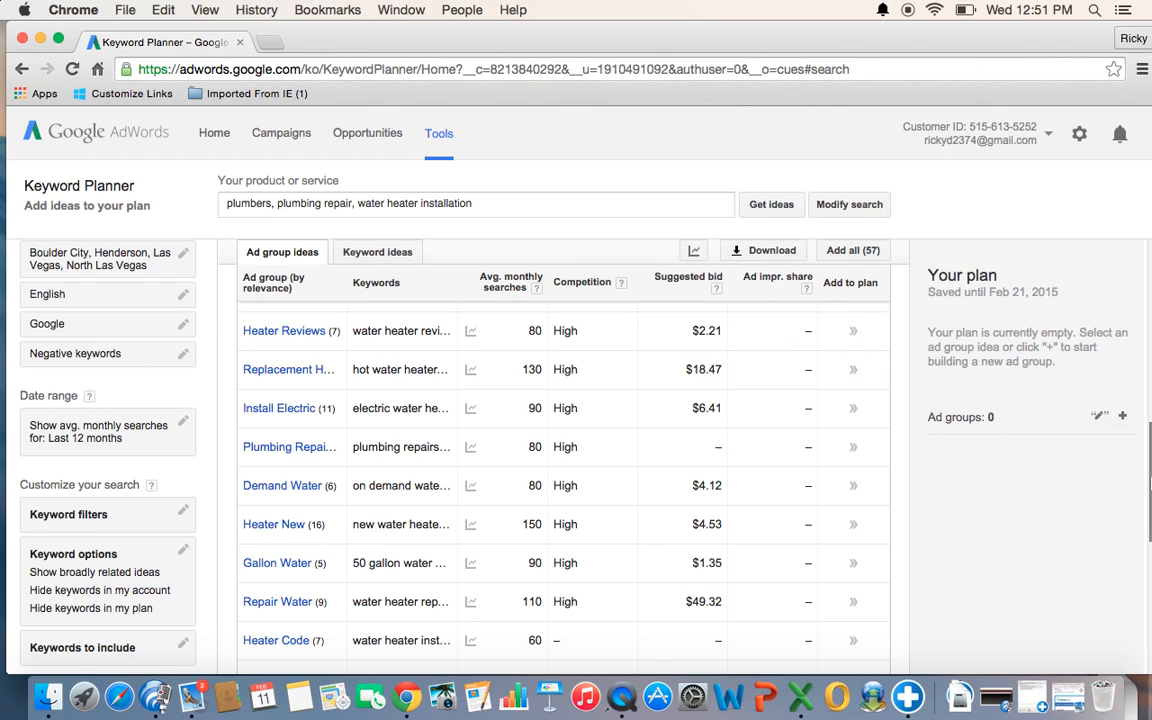
{"action": "scroll", "coordinate": [1148, 482], "scroll_direction": "down", "scroll_amount": 8}
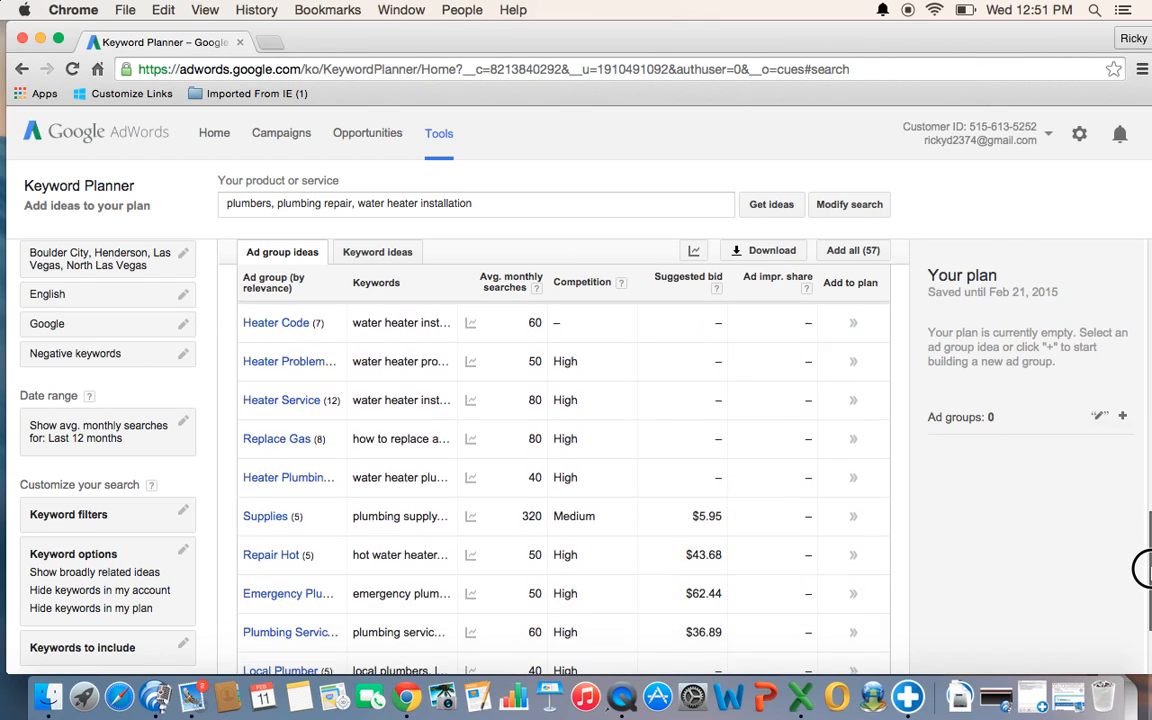
{"action": "scroll", "coordinate": [1147, 570], "scroll_direction": "down", "scroll_amount": 3}
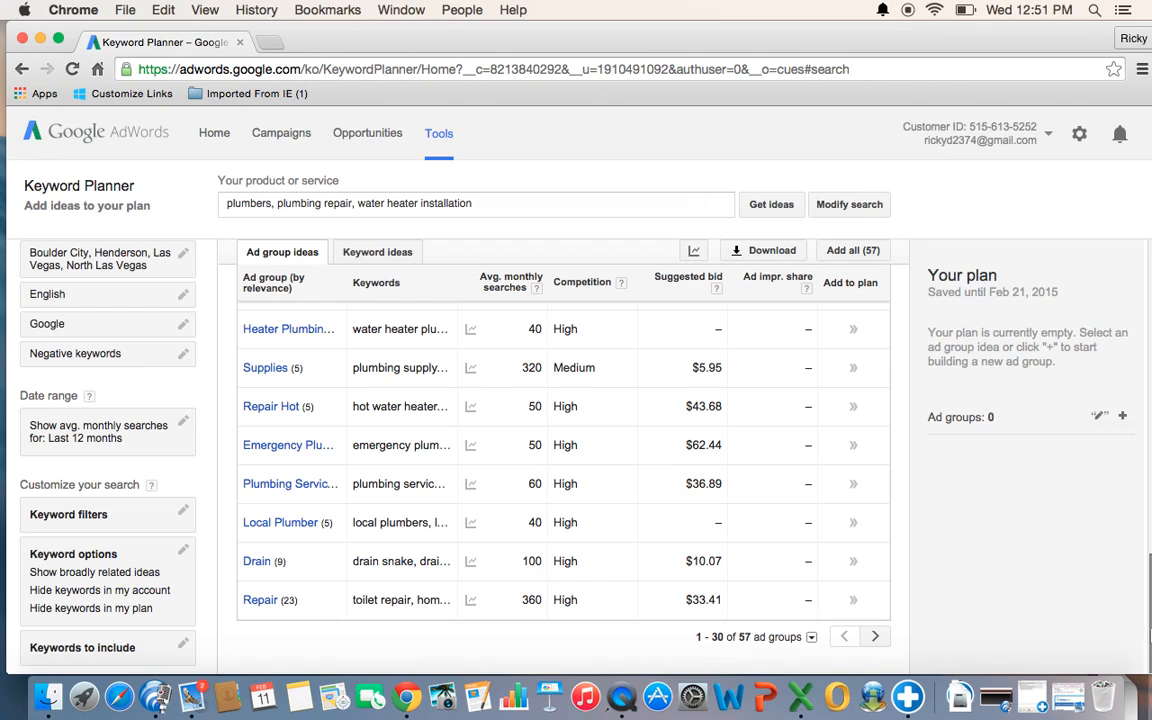
{"action": "left_click", "coordinate": [874, 640]}
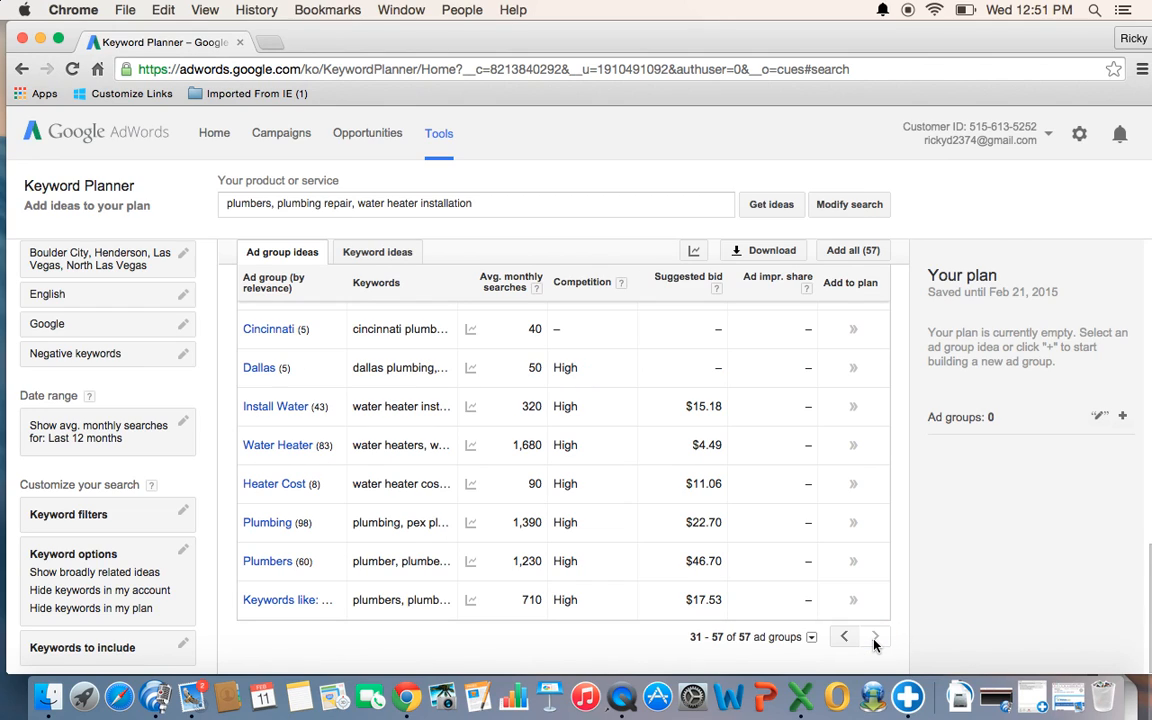
- Examine the keywords inside the Dallas and Water Heater ad group ideas, returning to the list after each
{"action": "left_click", "coordinate": [258, 369]}
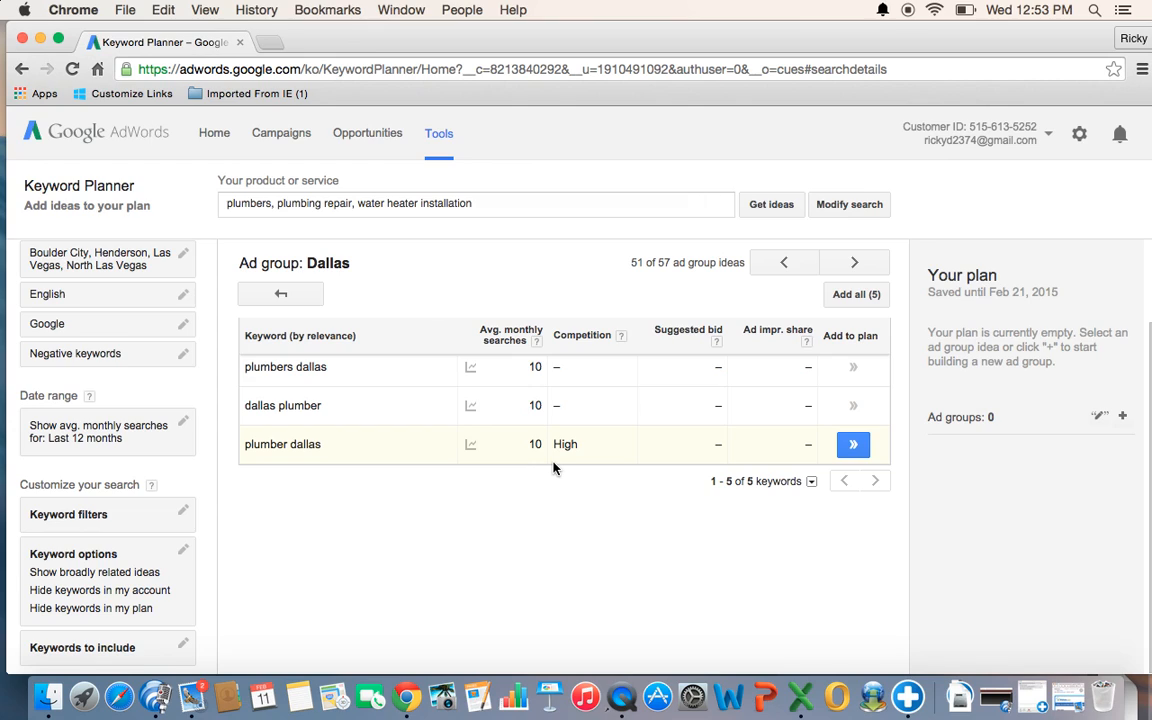
{"action": "left_click", "coordinate": [283, 297]}
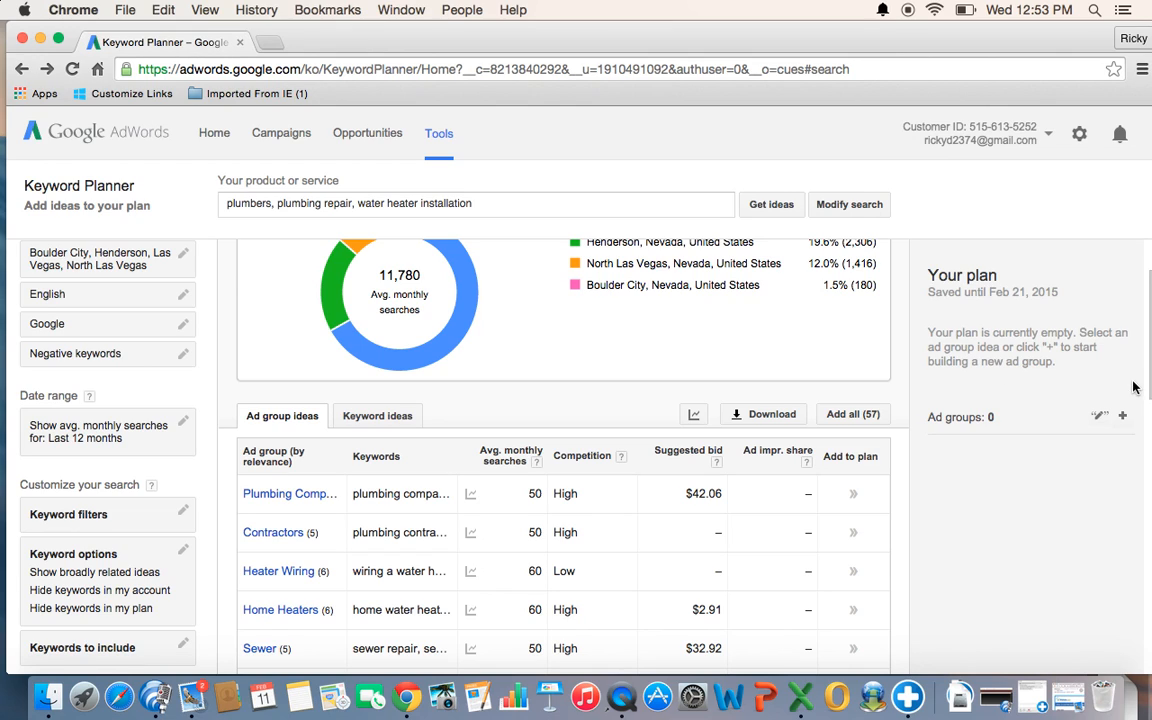
{"action": "scroll", "coordinate": [1148, 390], "scroll_direction": "down", "scroll_amount": 3}
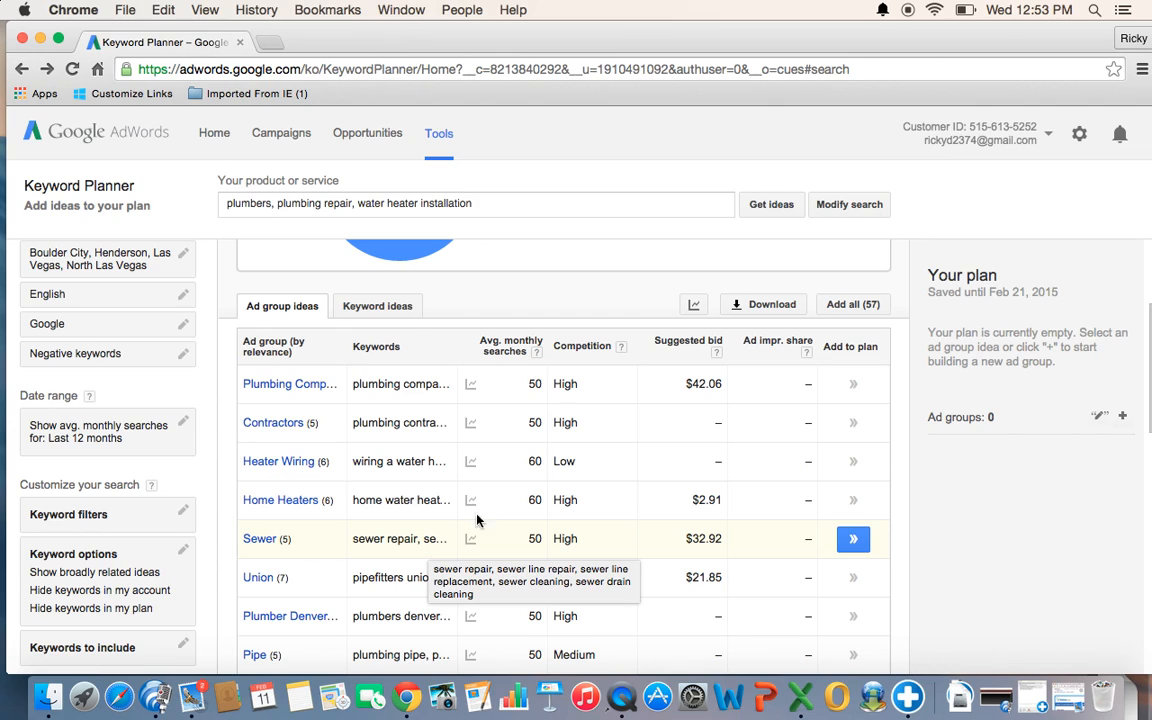
{"action": "left_click_drag", "start_coordinate": [1146, 372], "coordinate": [1143, 652]}
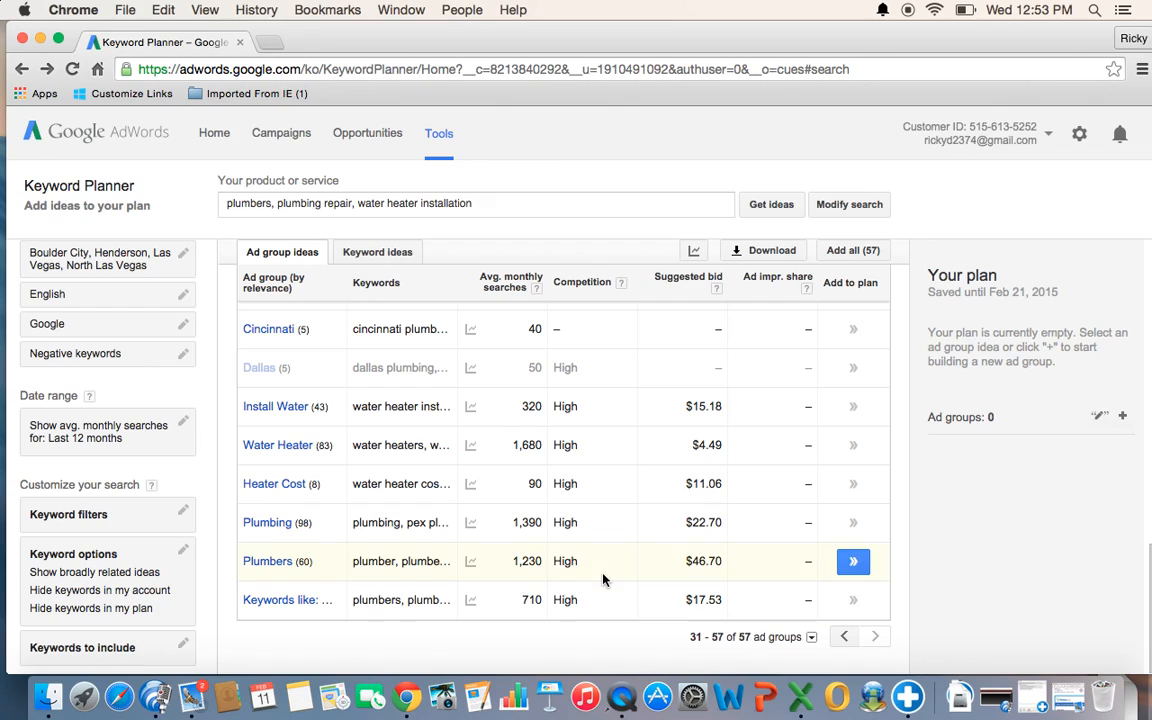
{"action": "left_click", "coordinate": [286, 447]}
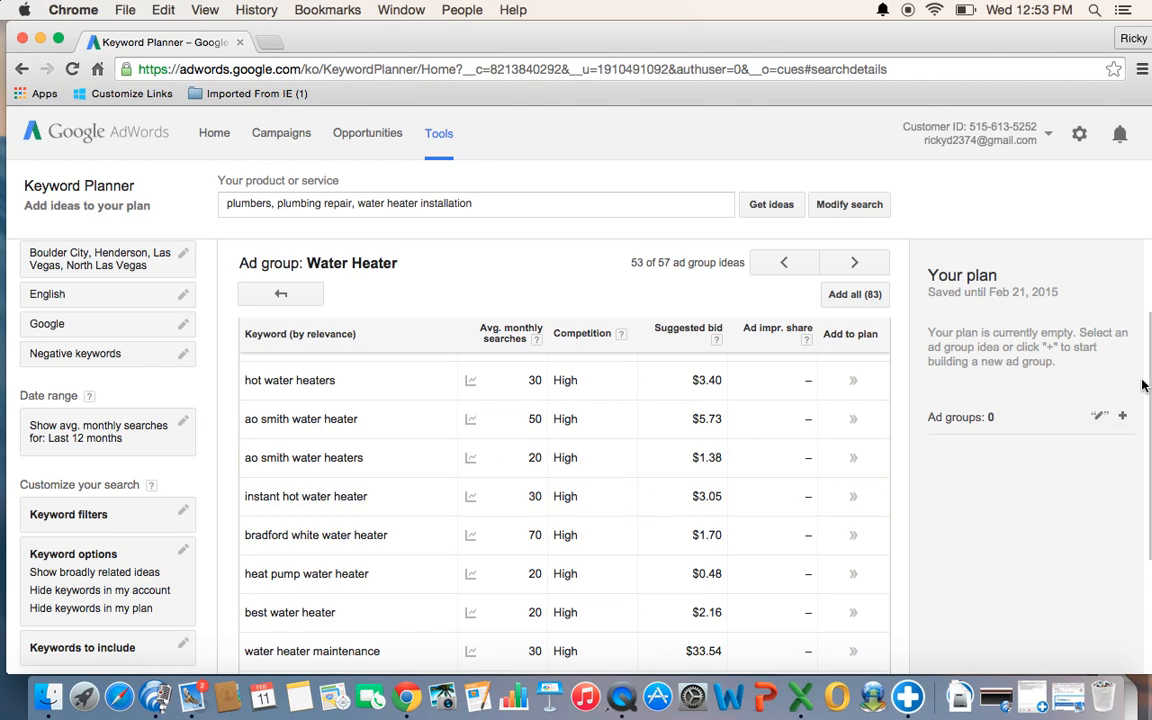
{"action": "left_click_drag", "start_coordinate": [1134, 404], "coordinate": [1148, 355]}
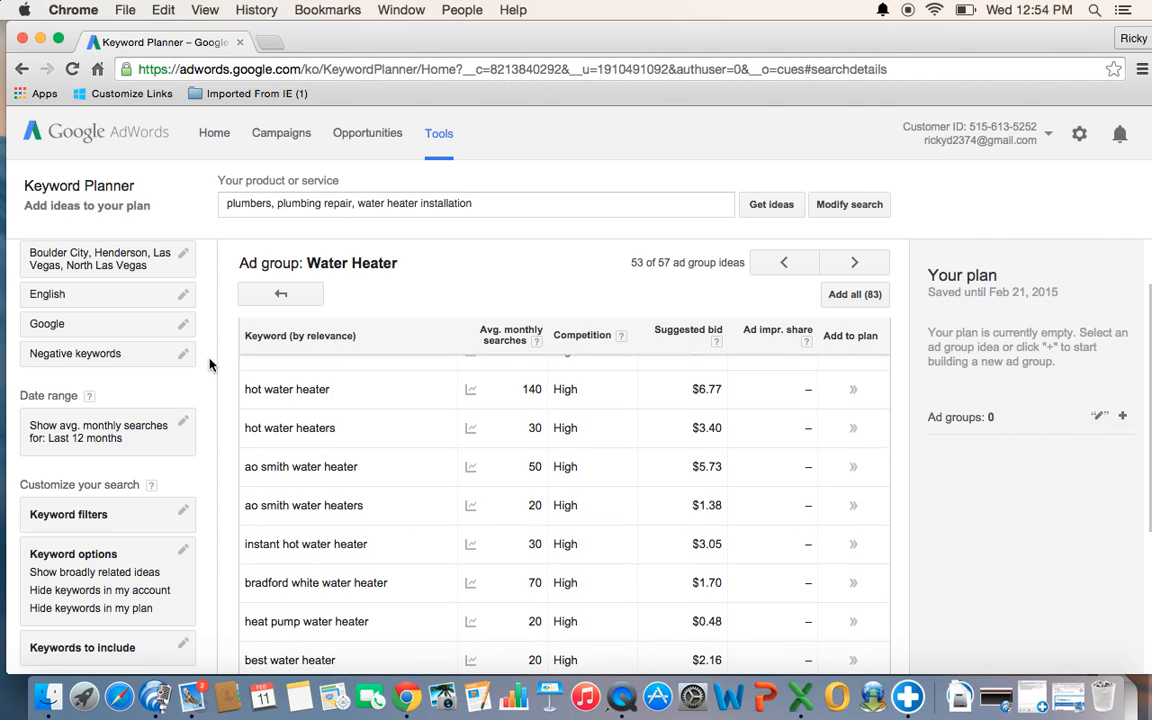
{"action": "left_click", "coordinate": [281, 303]}
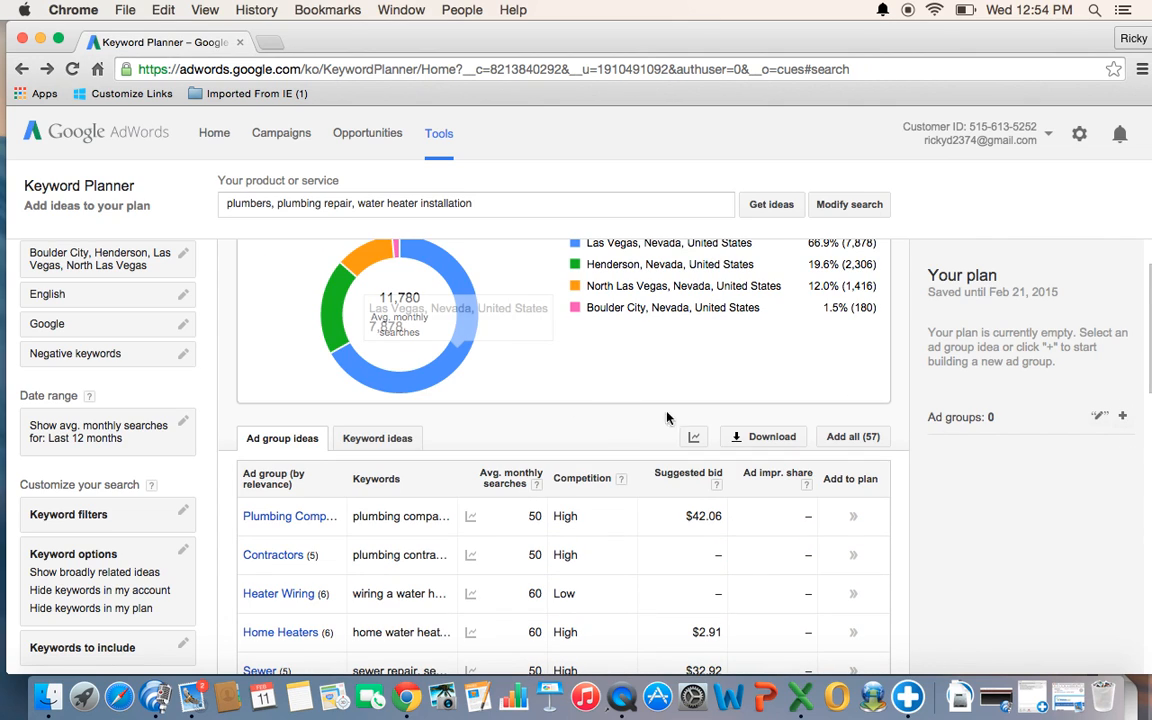
- Add the Water Heater and Plumbing ad groups to the plan
{"action": "left_click_drag", "start_coordinate": [1141, 347], "coordinate": [1145, 660]}
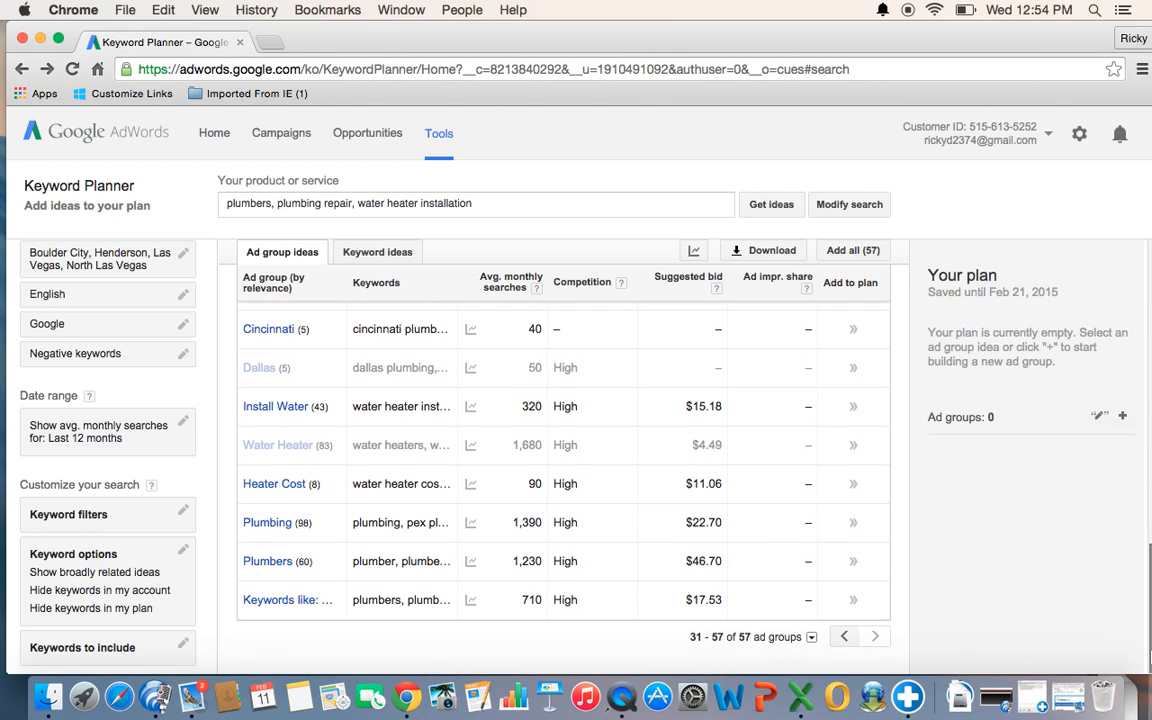
{"action": "mouse_move", "coordinate": [470, 445]}
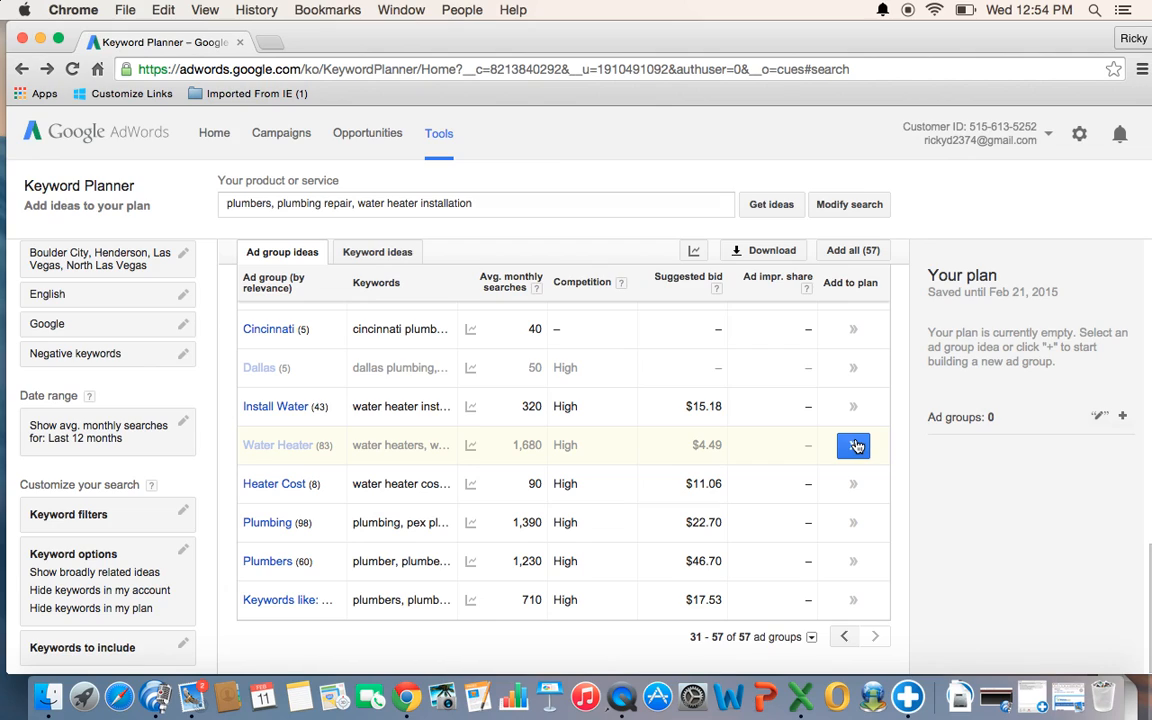
{"action": "left_click", "coordinate": [855, 446]}
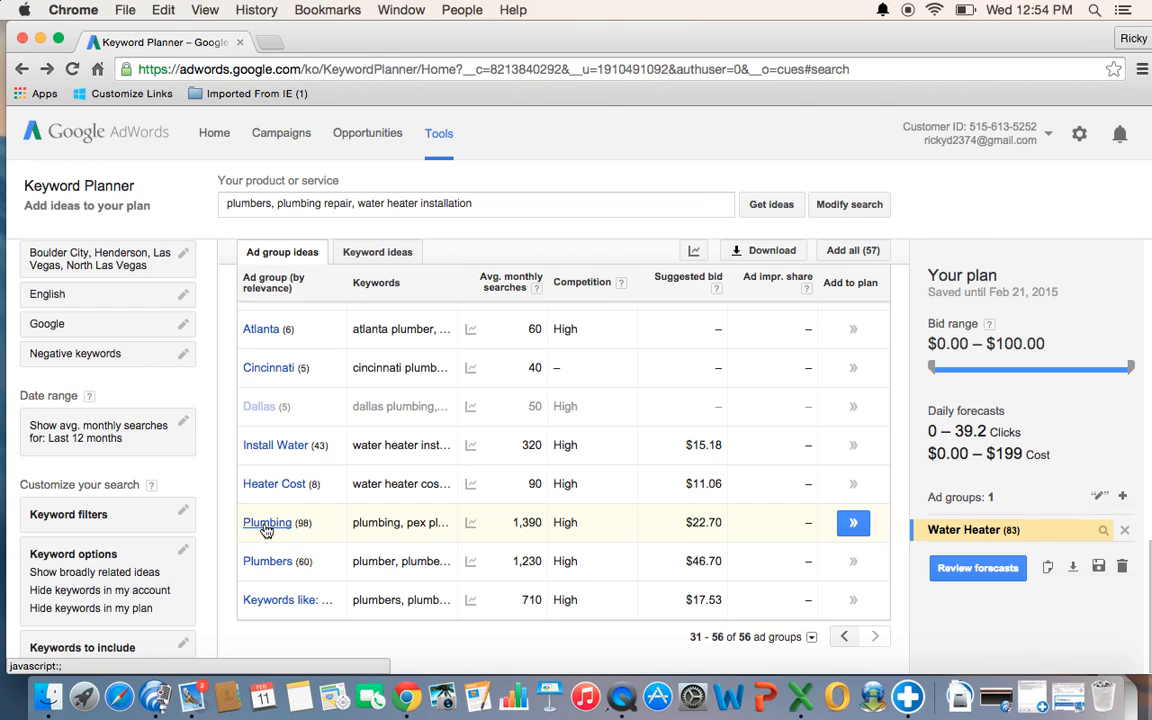
{"action": "left_click", "coordinate": [854, 525]}
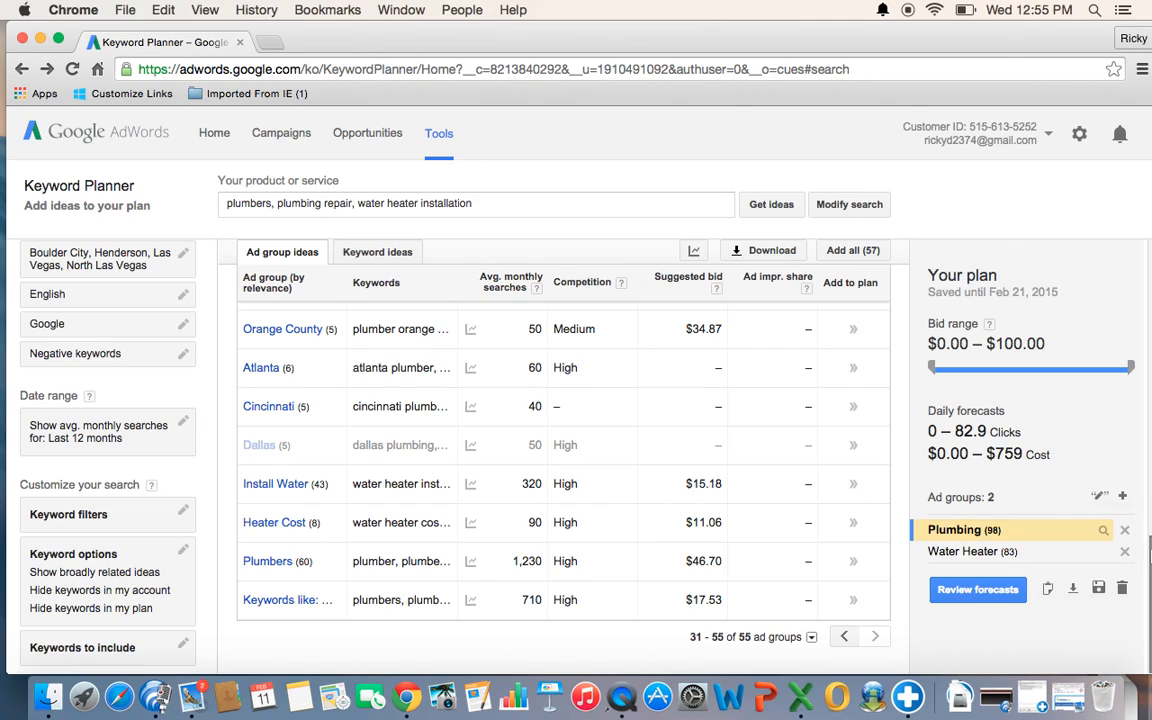
- Download the plan with historical statistics as an Excel CSV and save the file
{"action": "left_click", "coordinate": [1073, 590]}
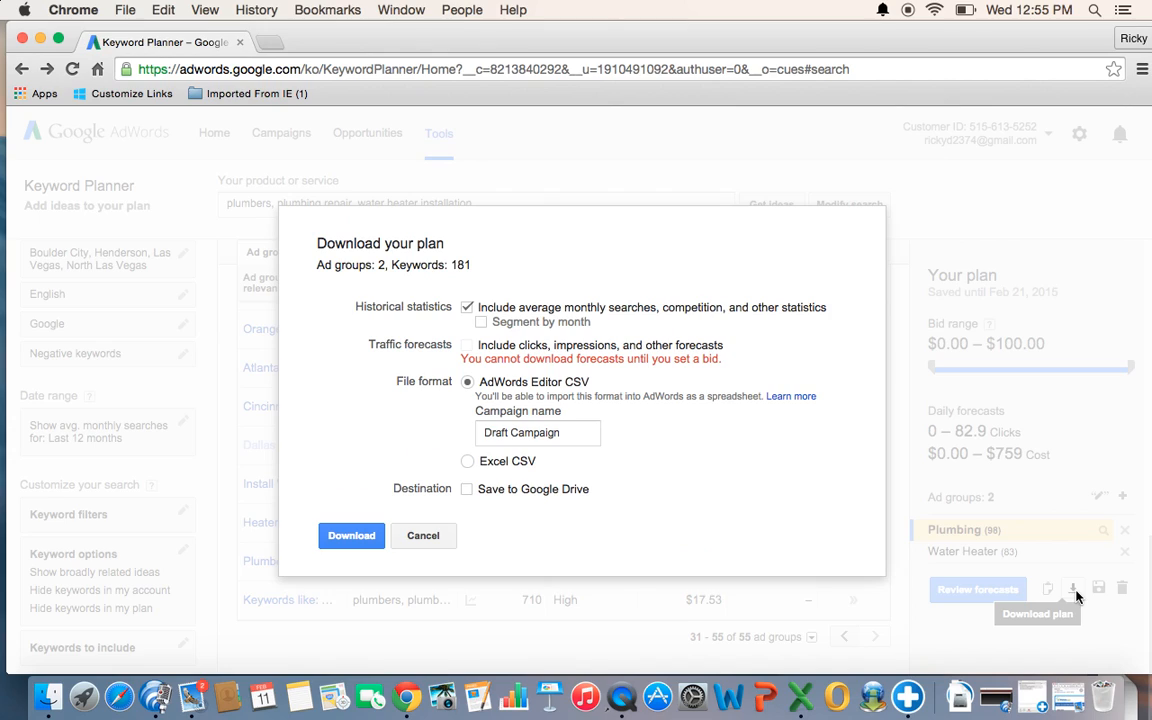
{"action": "left_click", "coordinate": [467, 461]}
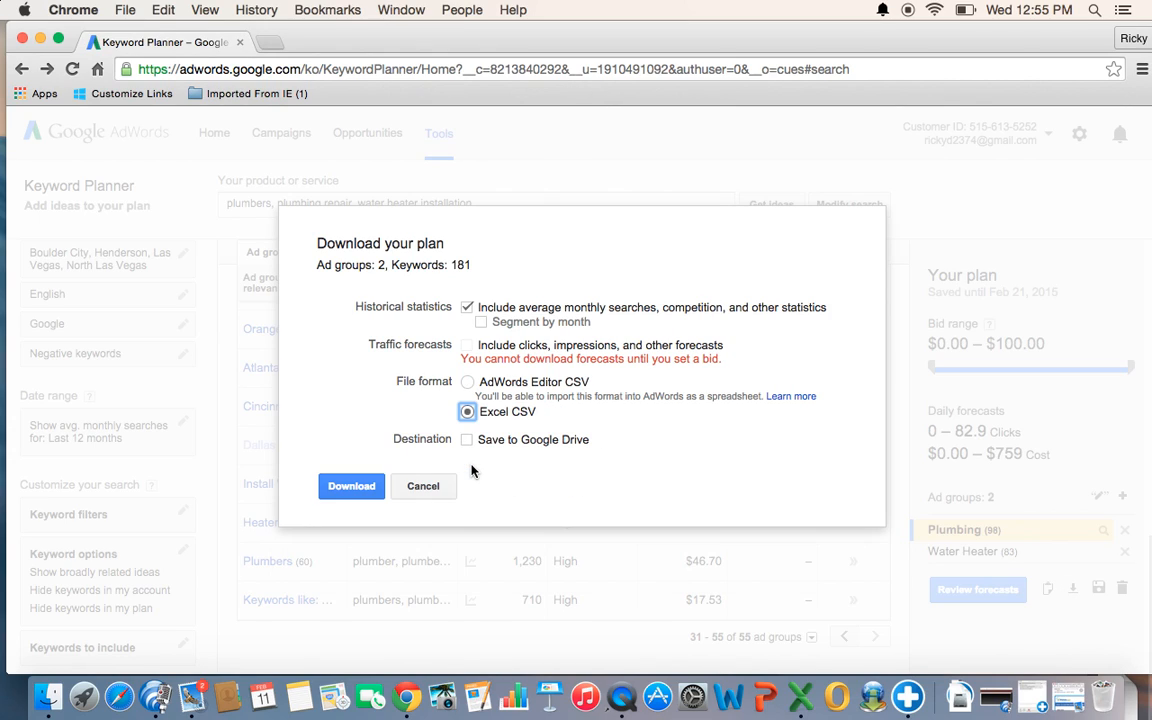
{"action": "left_click", "coordinate": [355, 490]}
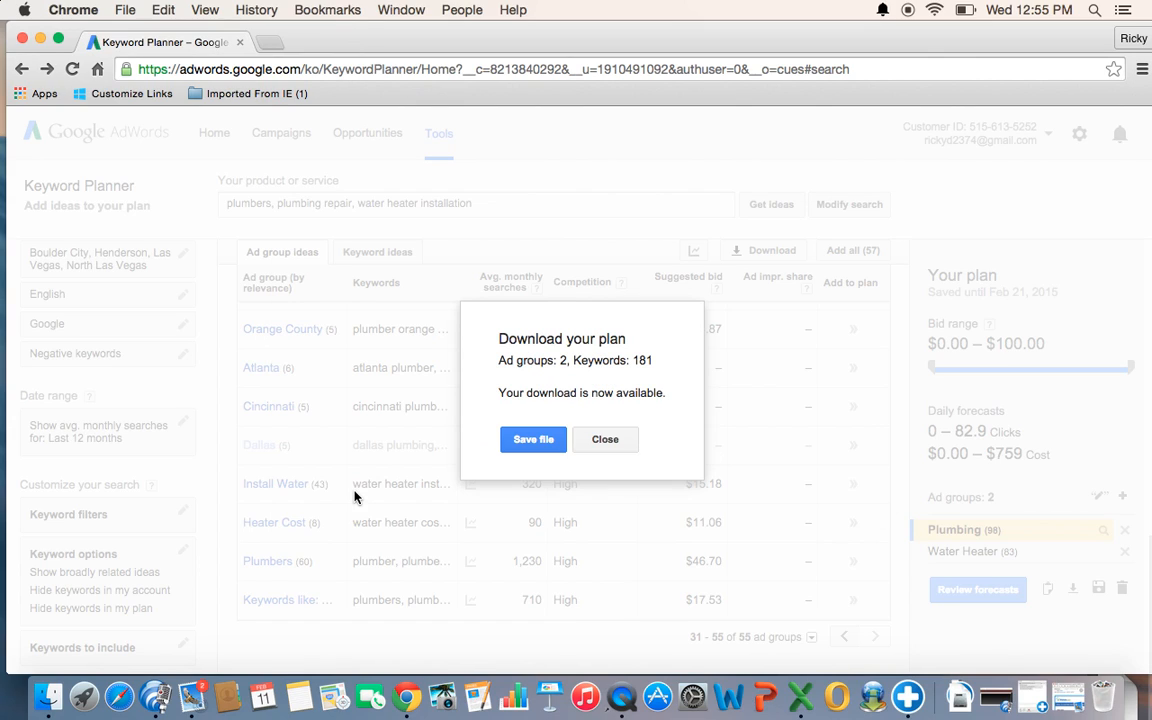
{"action": "left_click", "coordinate": [535, 447]}
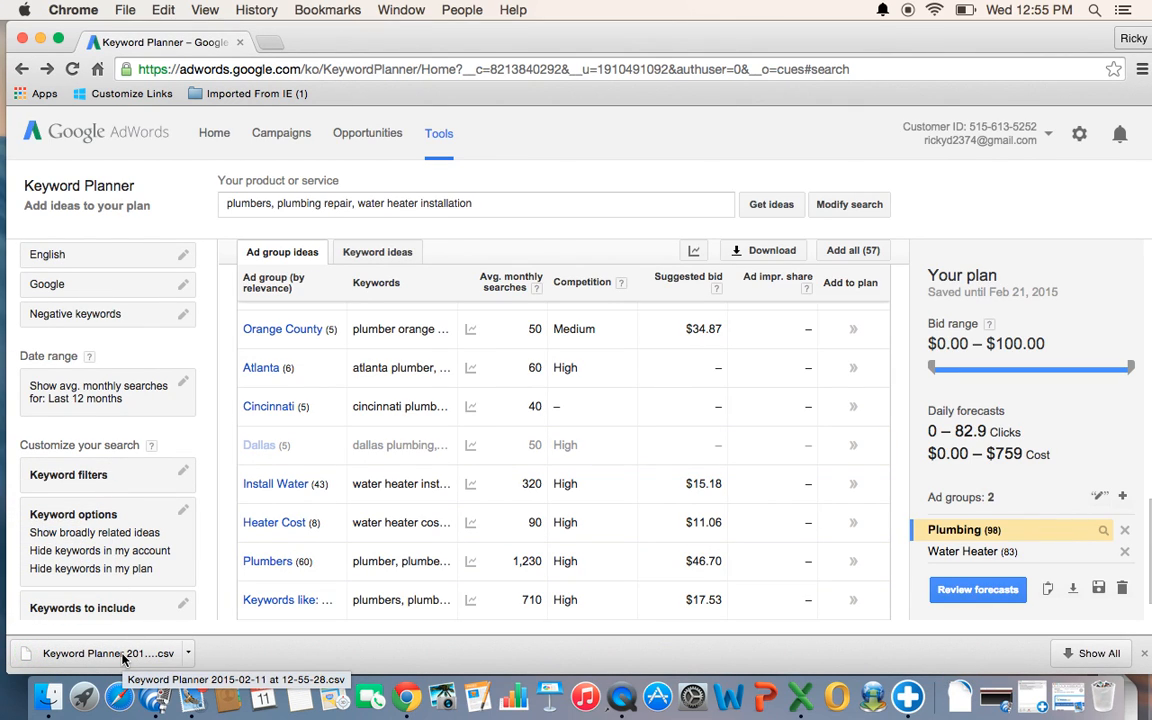
- Open the downloaded Keyword Planner CSV file in Excel
{"action": "left_click", "coordinate": [122, 657]}
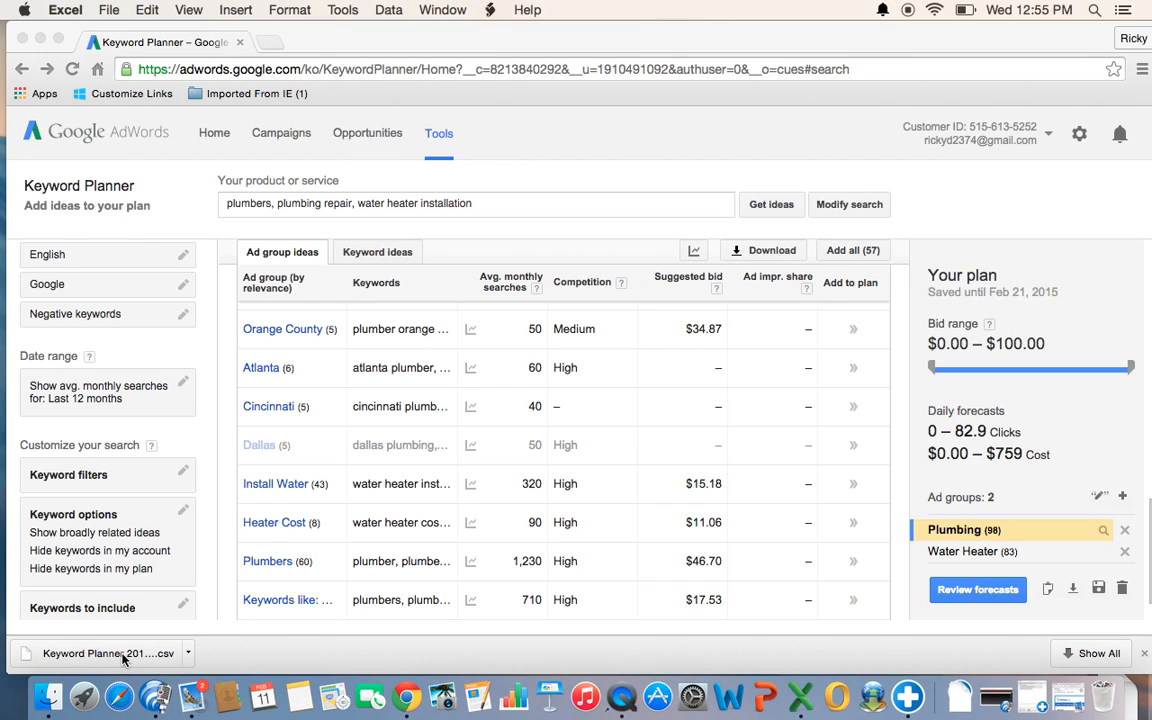
{"action": "left_click", "coordinate": [958, 697]}
{"action": "left_click", "coordinate": [884, 631]}
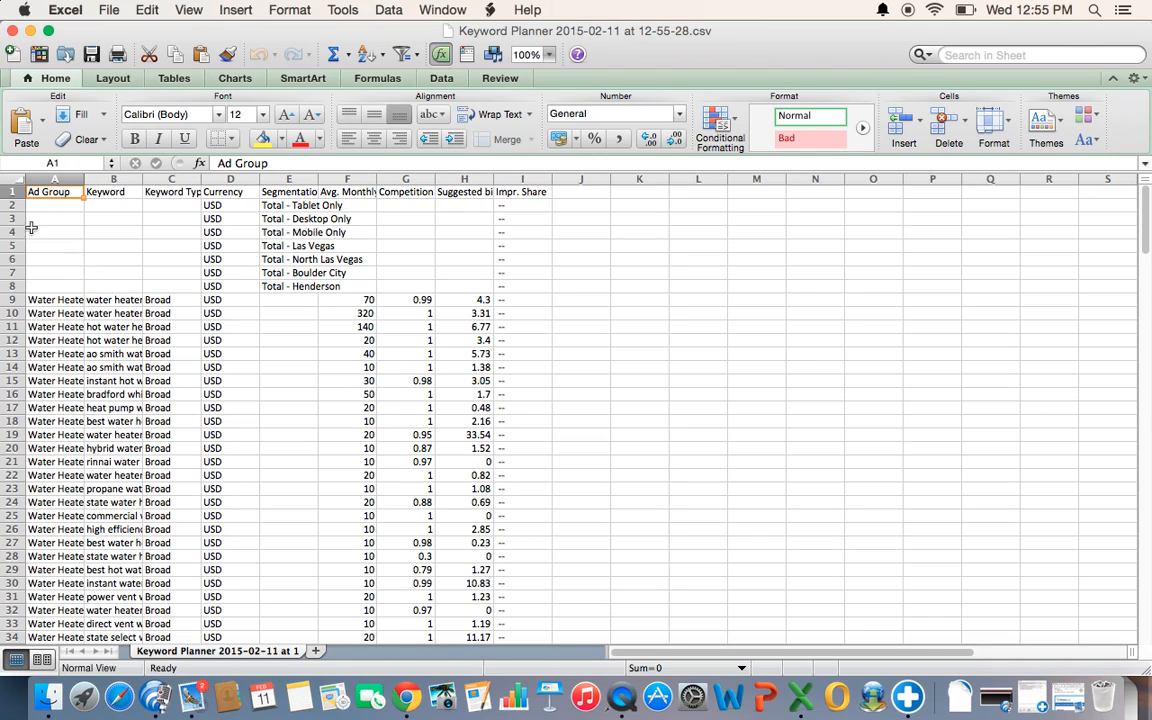
- Hide rows 2 to 8, which hold the device and location totals
{"action": "left_click", "coordinate": [13, 204]}
{"action": "left_click_drag", "start_coordinate": [13, 204], "coordinate": [10, 282]}
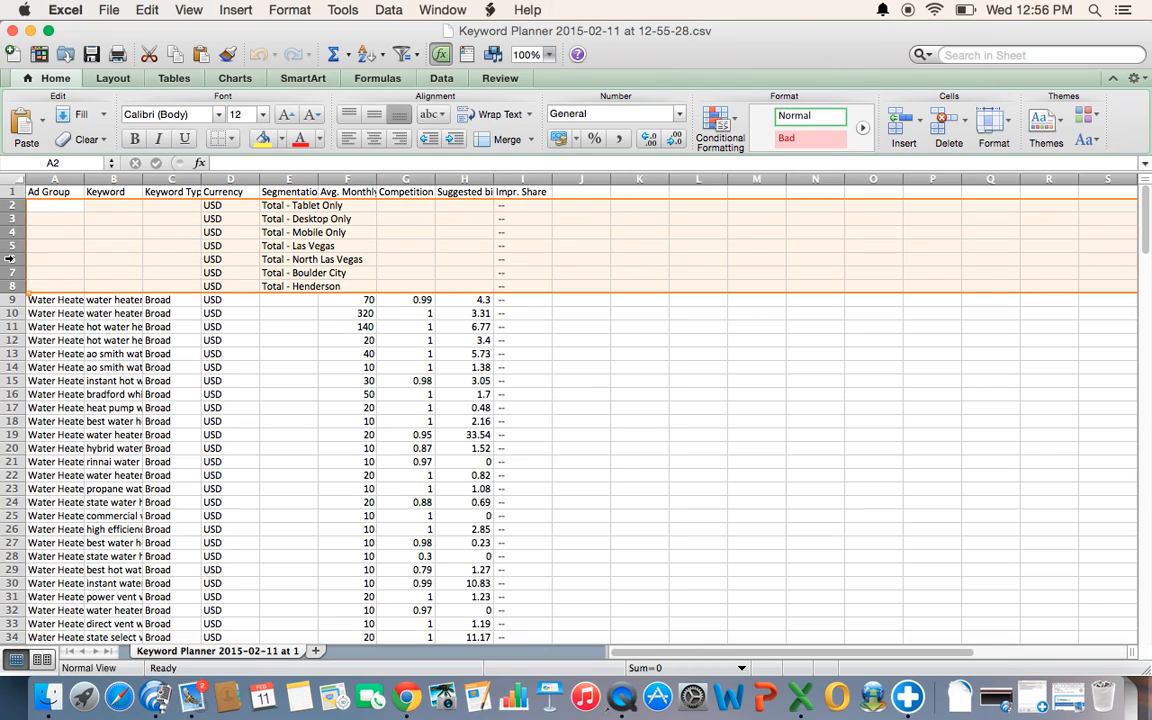
{"action": "right_click", "coordinate": [10, 256]}
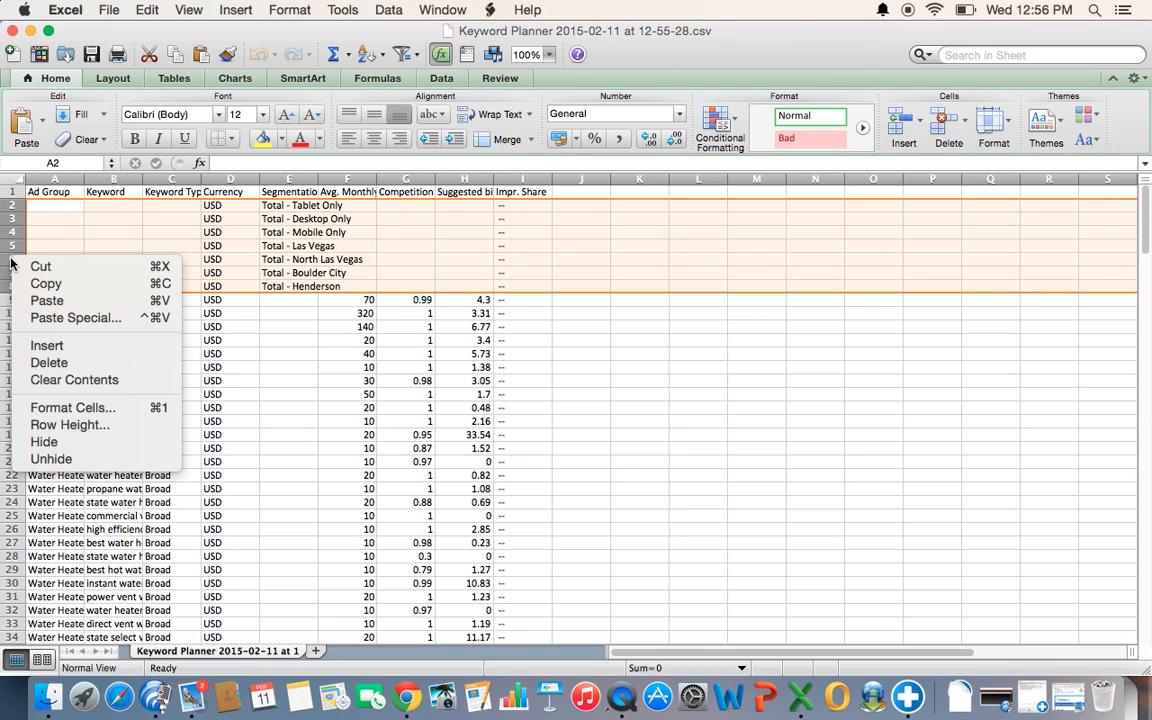
{"action": "left_click", "coordinate": [60, 441]}
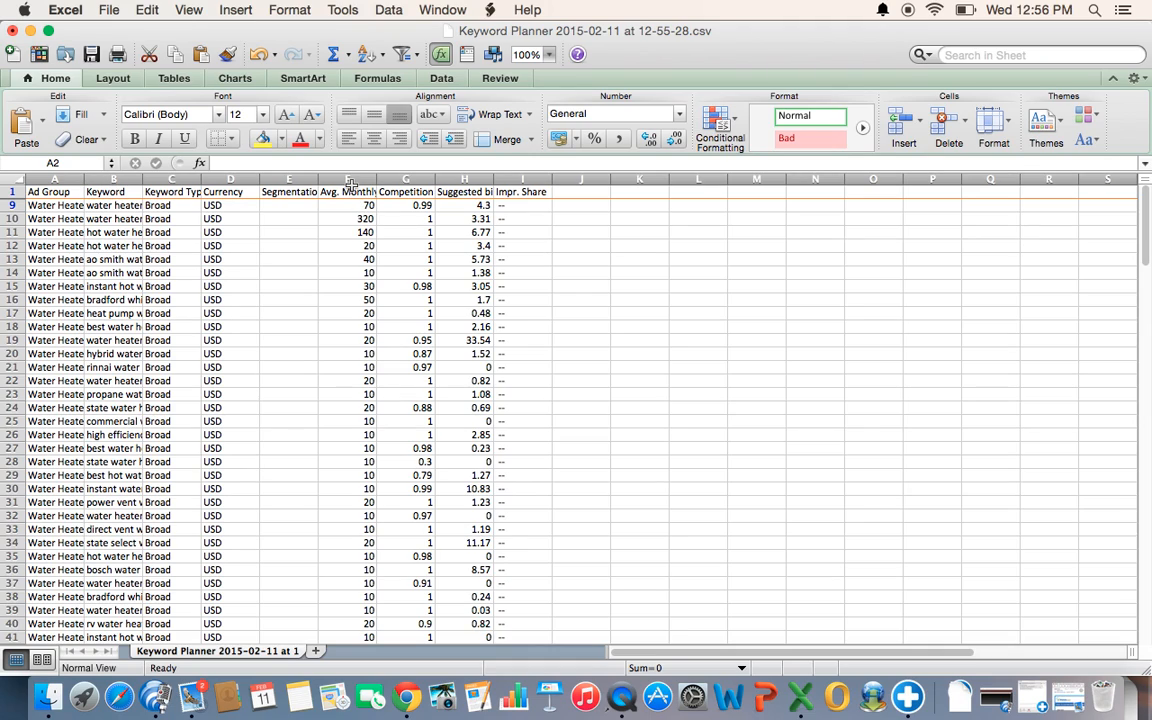
- Hide the Ad Group, Keyword Type, Currency and Segmentation columns
{"action": "left_click", "coordinate": [60, 178]}
{"action": "right_click", "coordinate": [58, 178]}
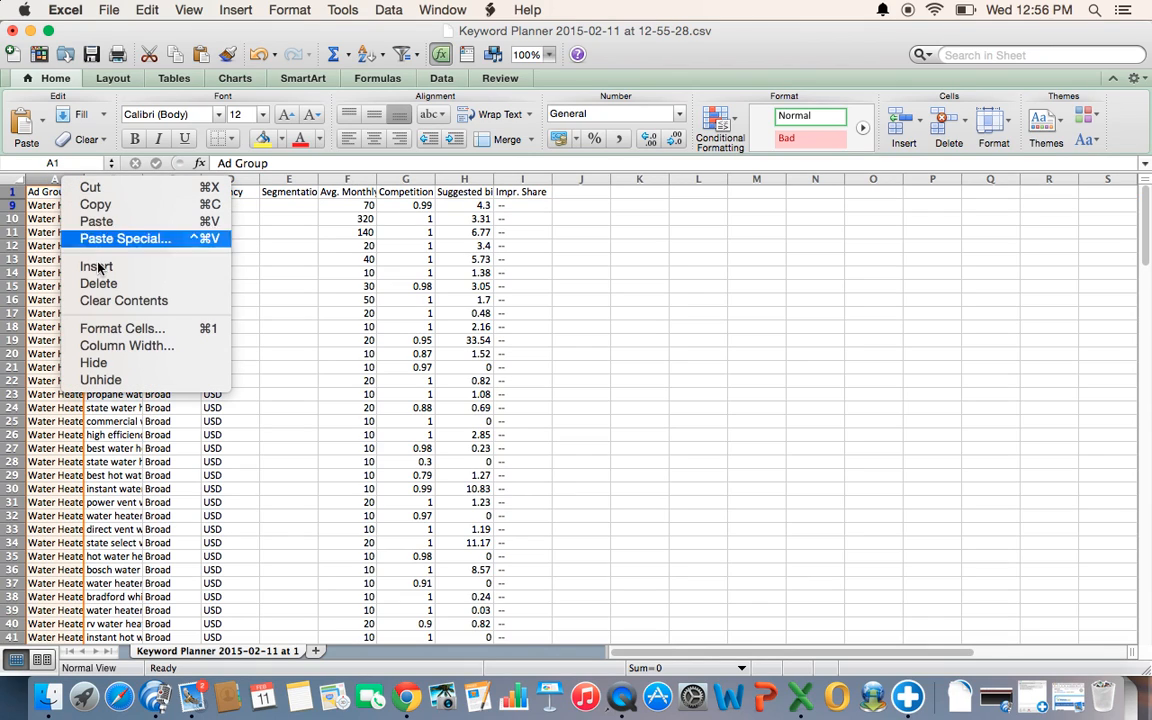
{"action": "left_click", "coordinate": [112, 366]}
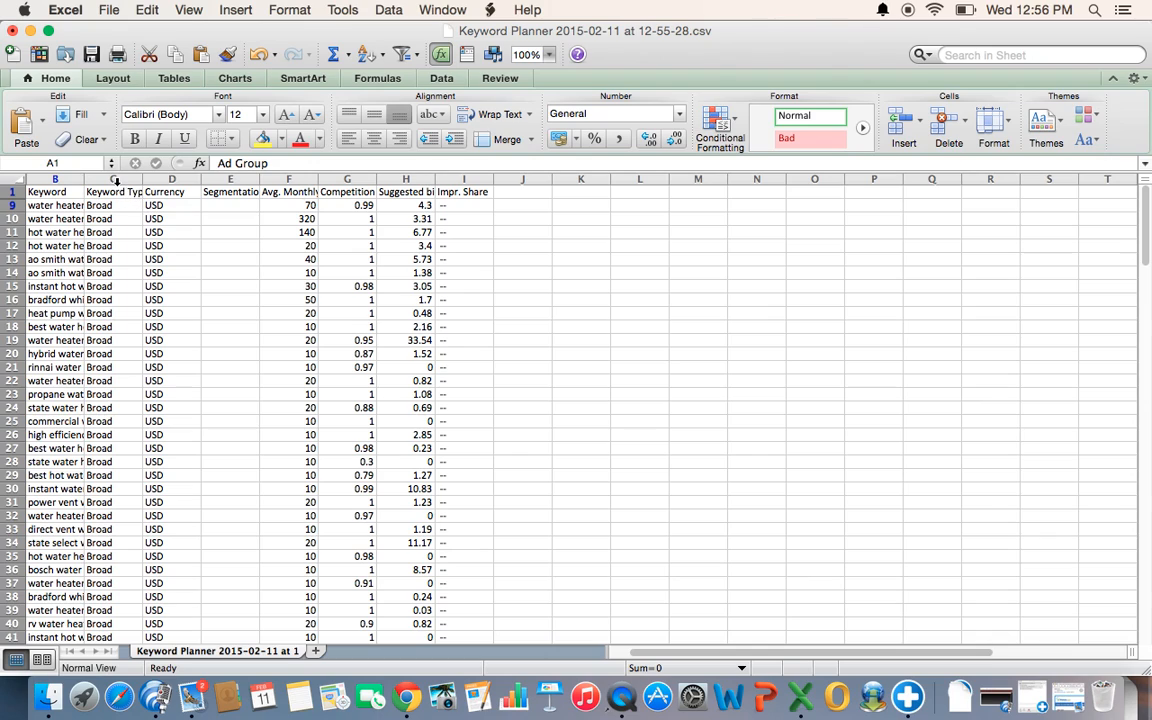
{"action": "left_click_drag", "start_coordinate": [115, 180], "coordinate": [227, 180]}
{"action": "right_click", "coordinate": [227, 180]}
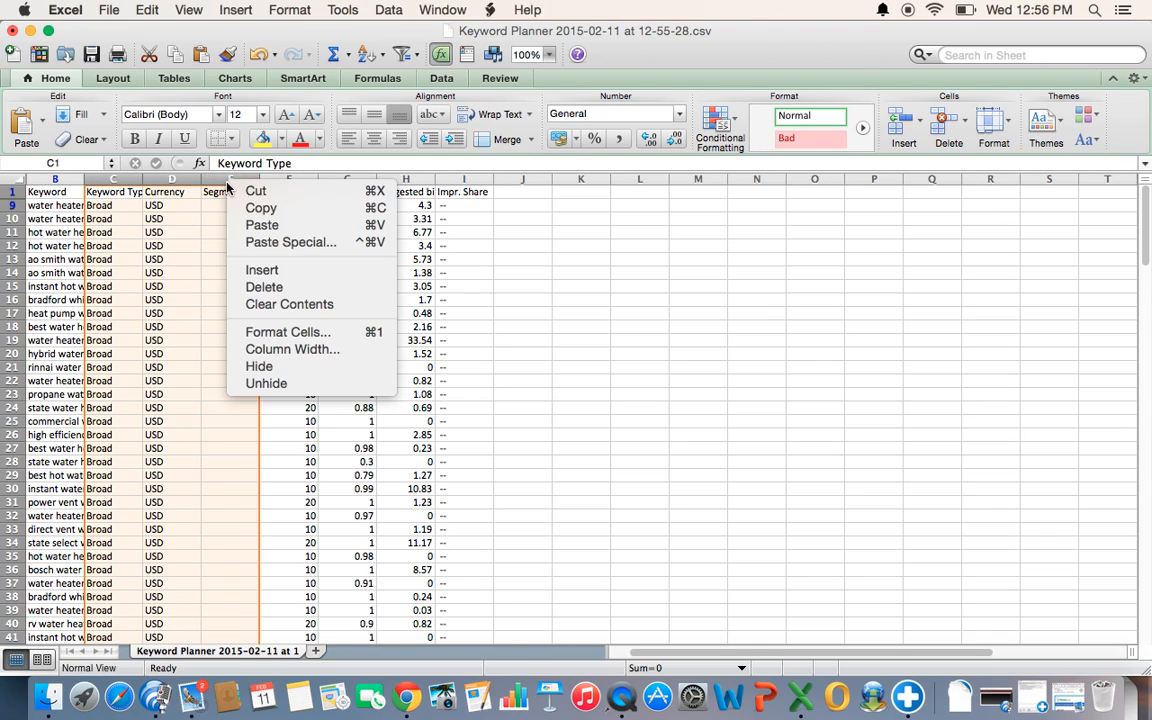
{"action": "left_click", "coordinate": [278, 368]}
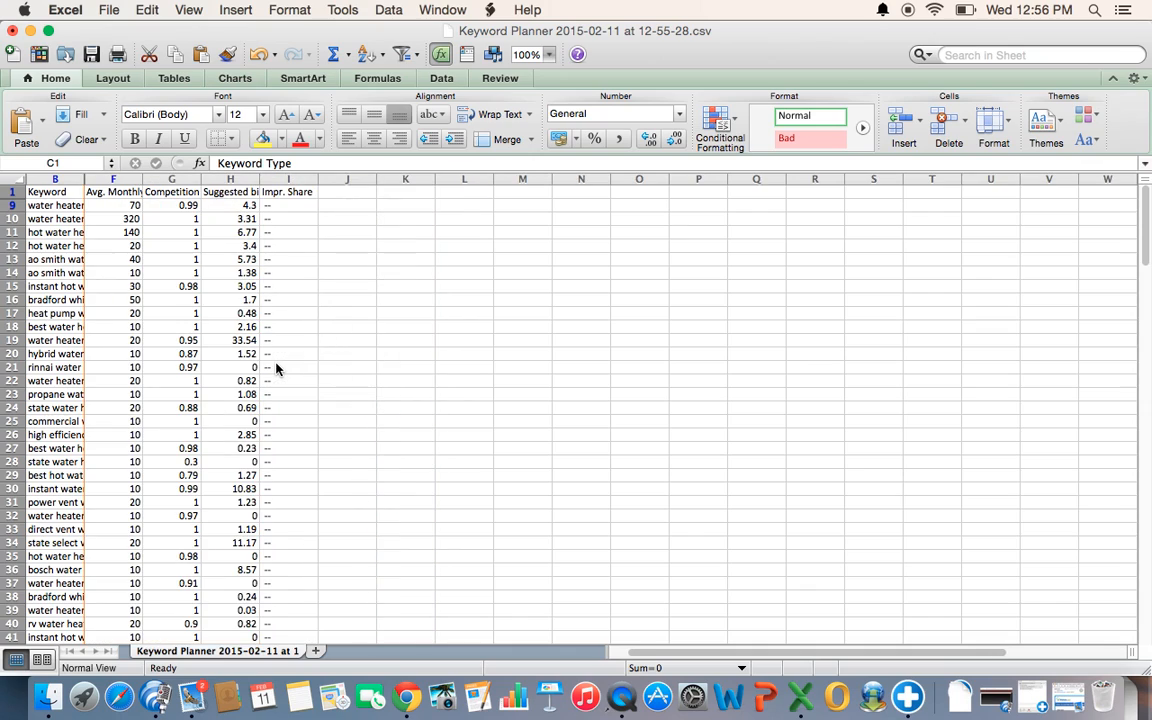
- Hide the Competition and Impr. Share columns
{"action": "left_click", "coordinate": [174, 180]}
{"action": "right_click", "coordinate": [174, 180]}
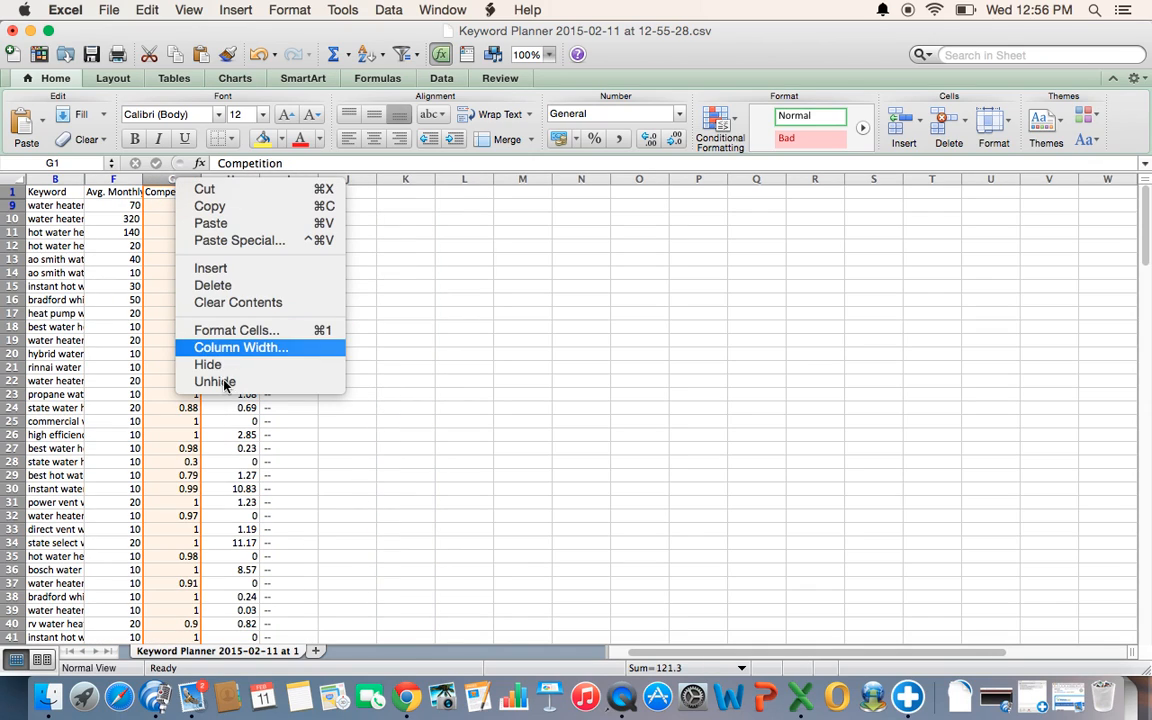
{"action": "left_click", "coordinate": [217, 367]}
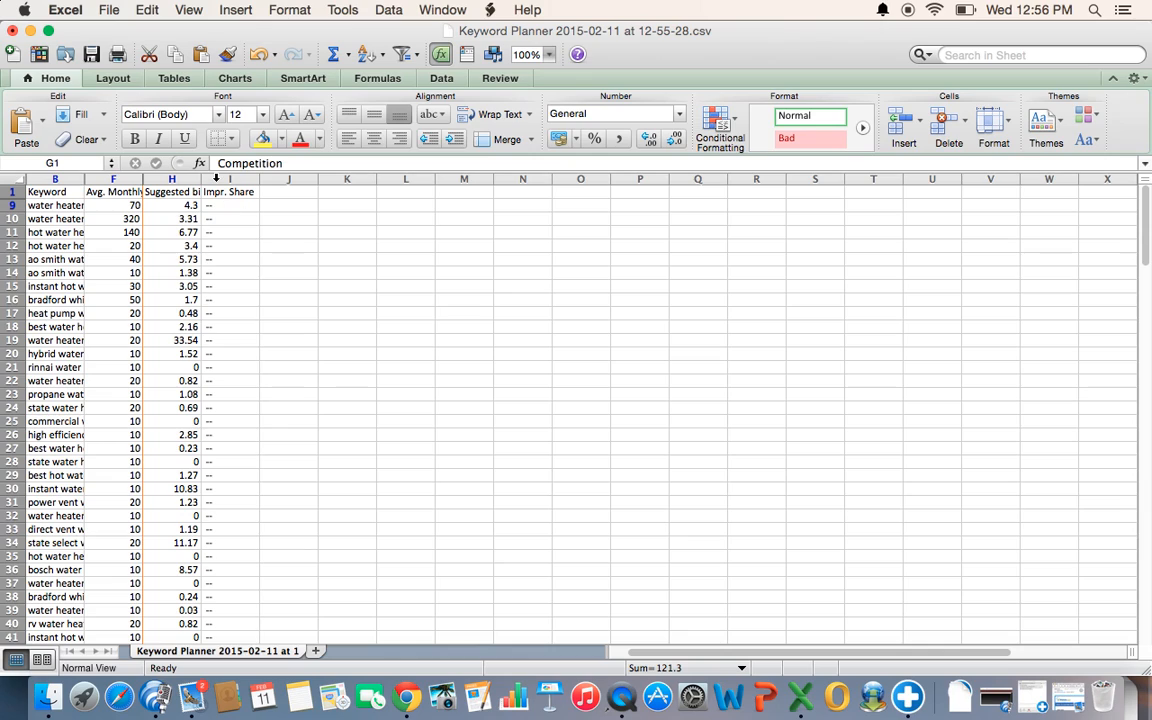
{"action": "left_click", "coordinate": [217, 179]}
{"action": "right_click", "coordinate": [217, 179]}
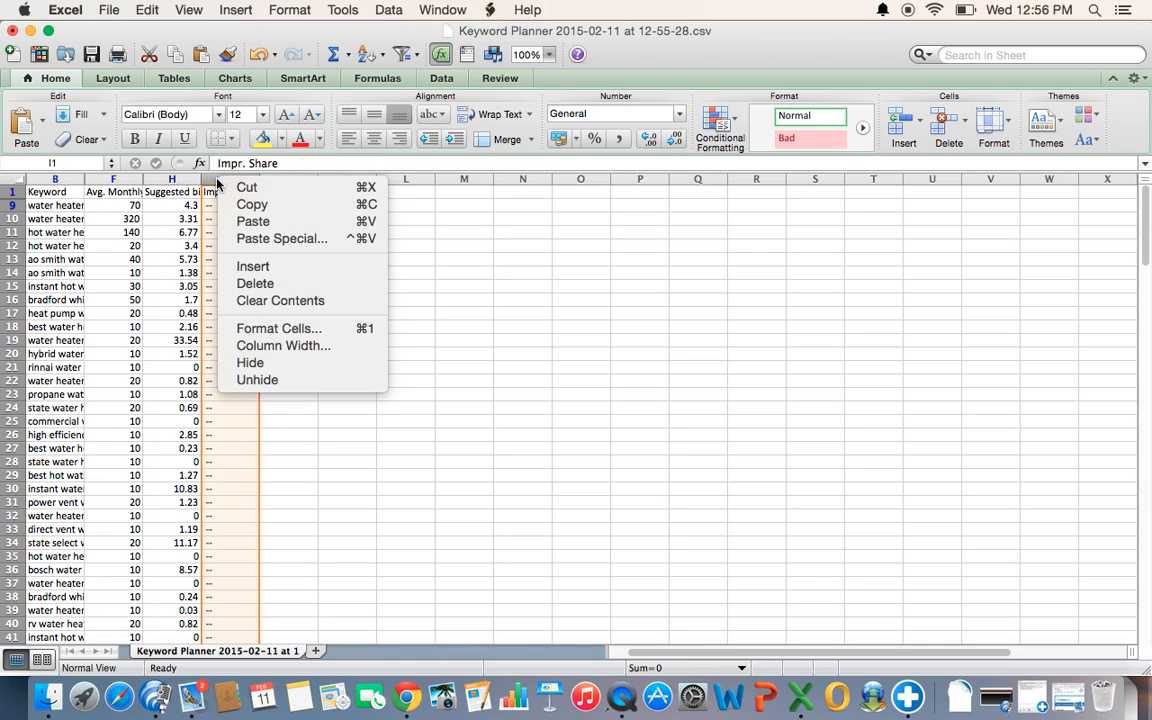
{"action": "left_click", "coordinate": [267, 363]}
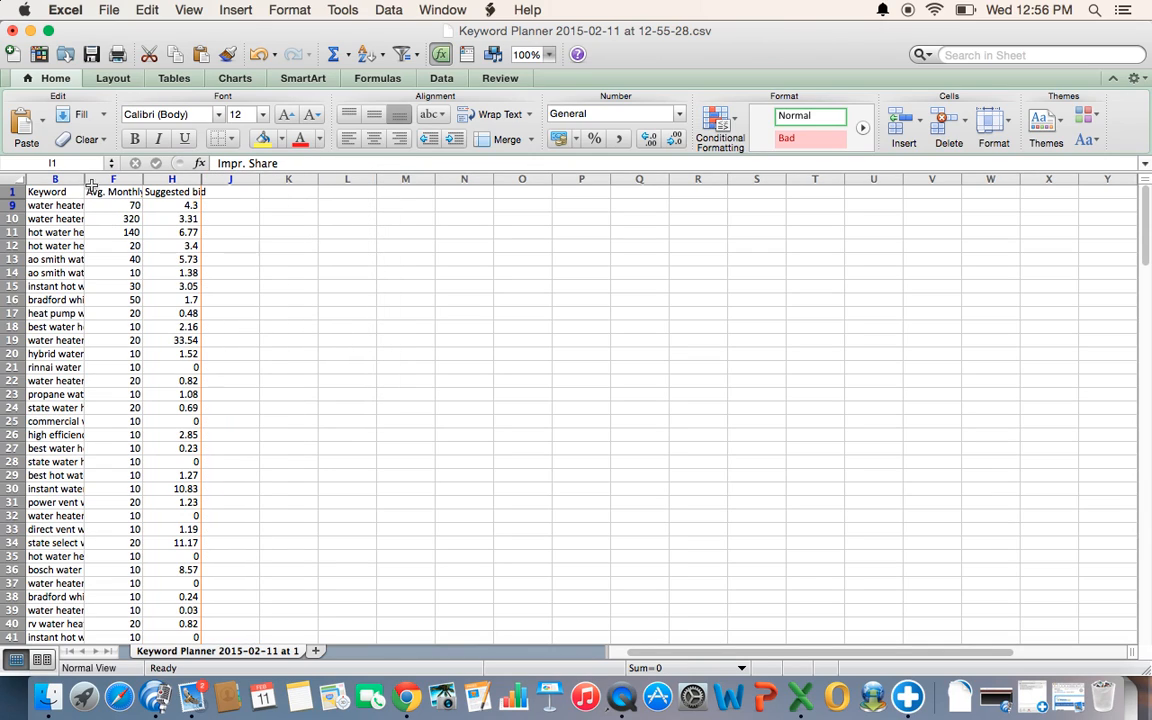
- Widen the Keyword, Avg. Monthly Searches and Suggested bid columns to fit their contents and add filters to the header row
{"action": "left_click_drag", "start_coordinate": [85, 181], "coordinate": [567, 178]}
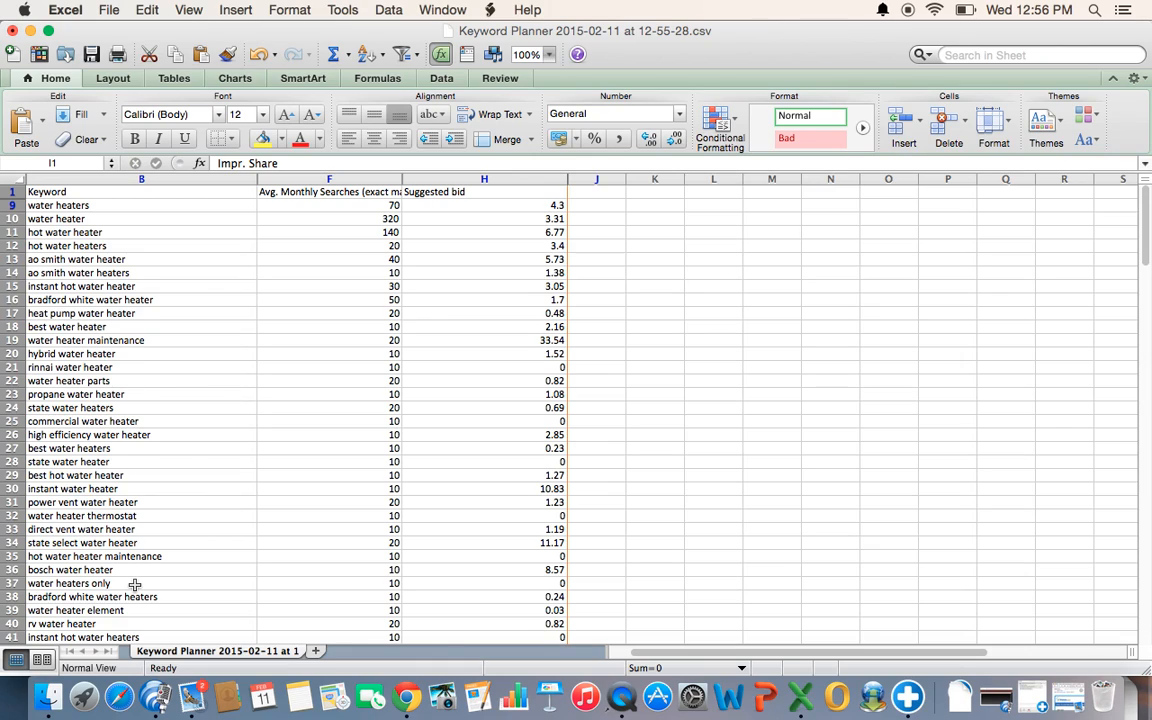
{"action": "left_click", "coordinate": [12, 191]}
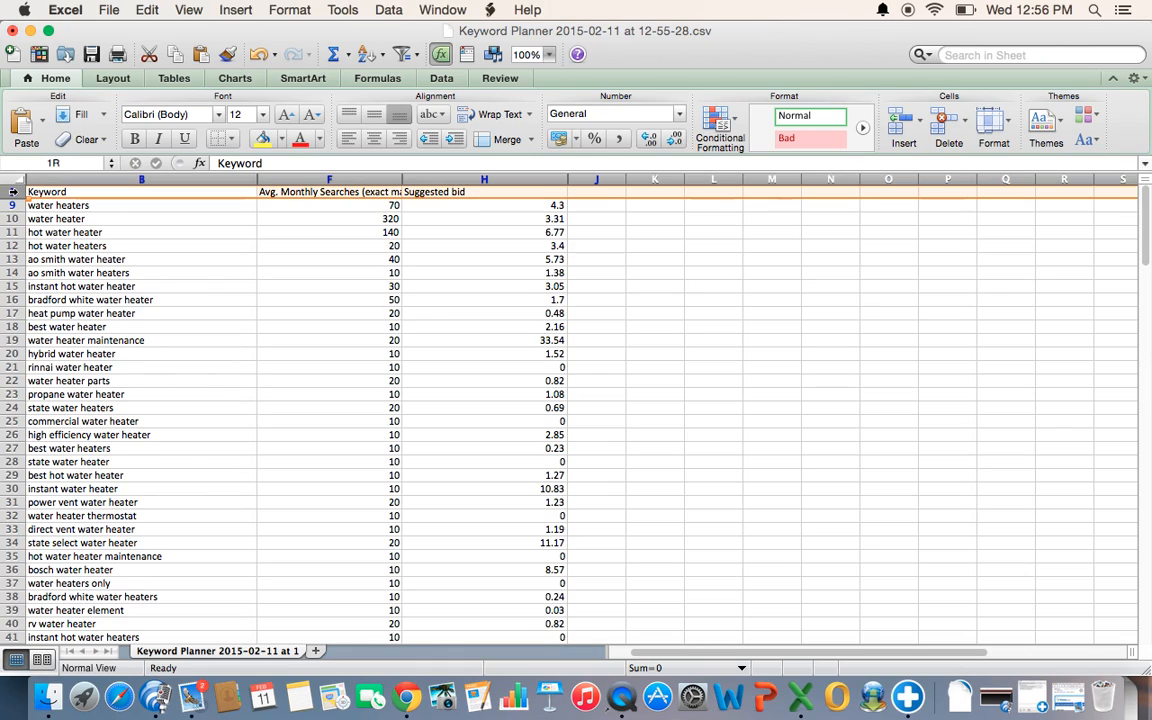
{"action": "left_click", "coordinate": [147, 194]}
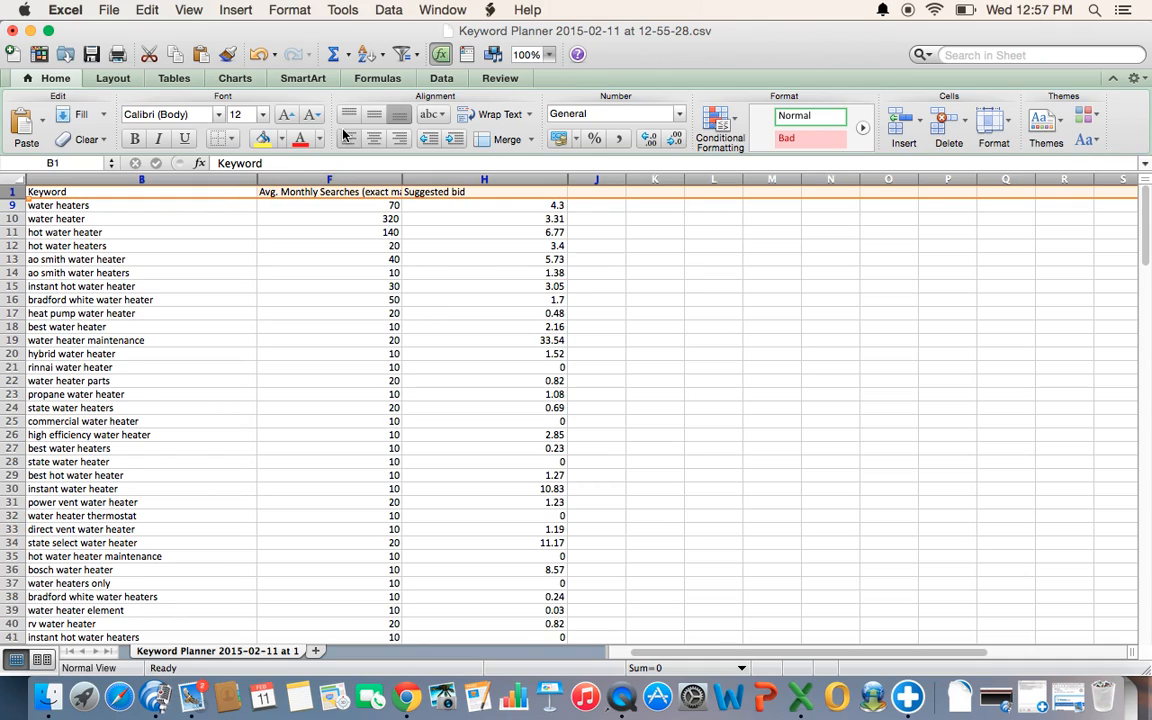
{"action": "left_click", "coordinate": [404, 56]}
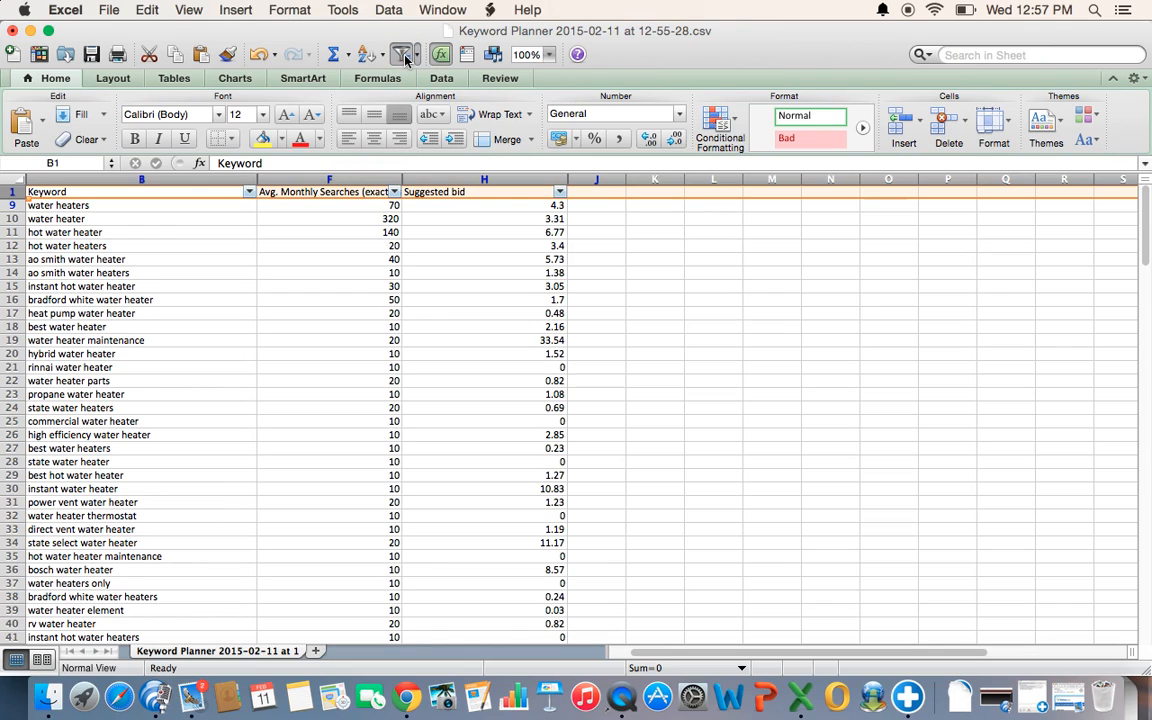
- Filter the Avg. Monthly Searches column to exclude keywords with a value of 0
{"action": "left_click", "coordinate": [394, 192]}
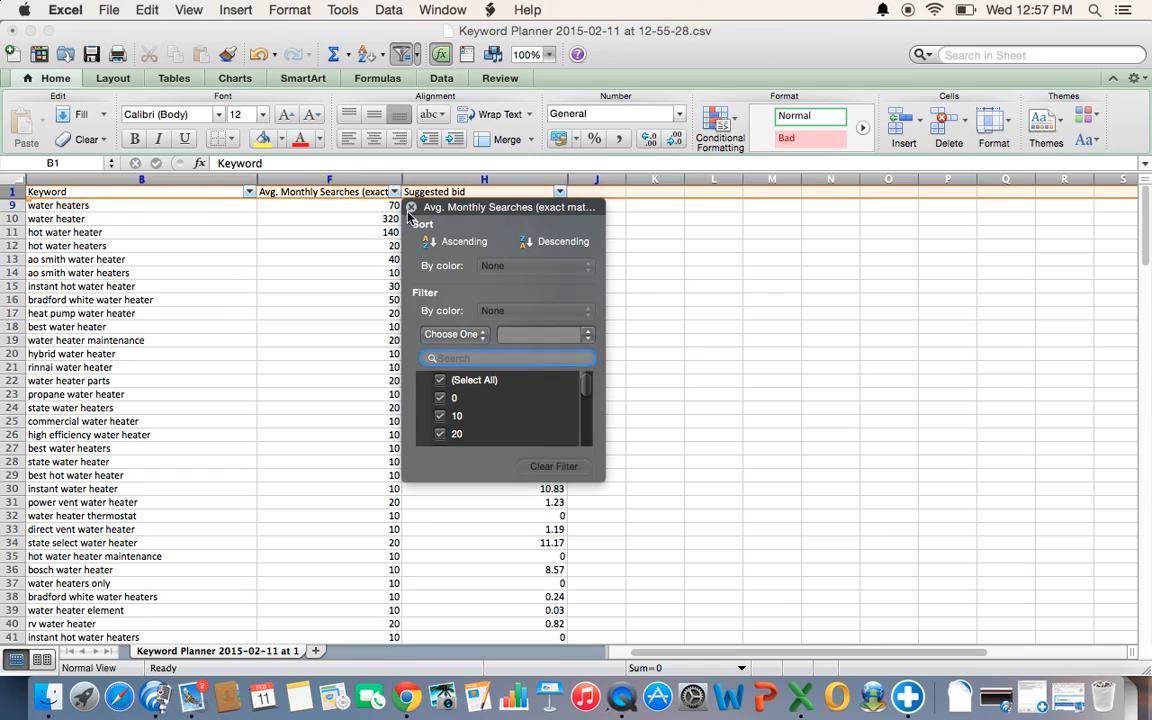
{"action": "left_click", "coordinate": [410, 209]}
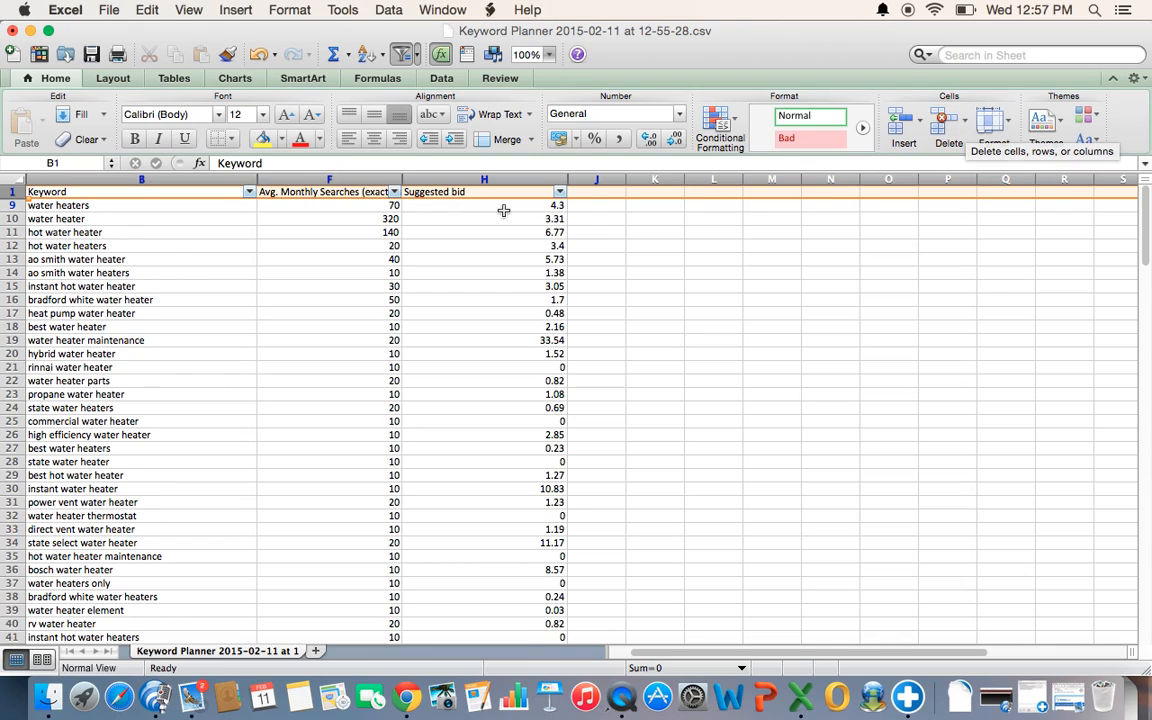
{"action": "left_click", "coordinate": [395, 192]}
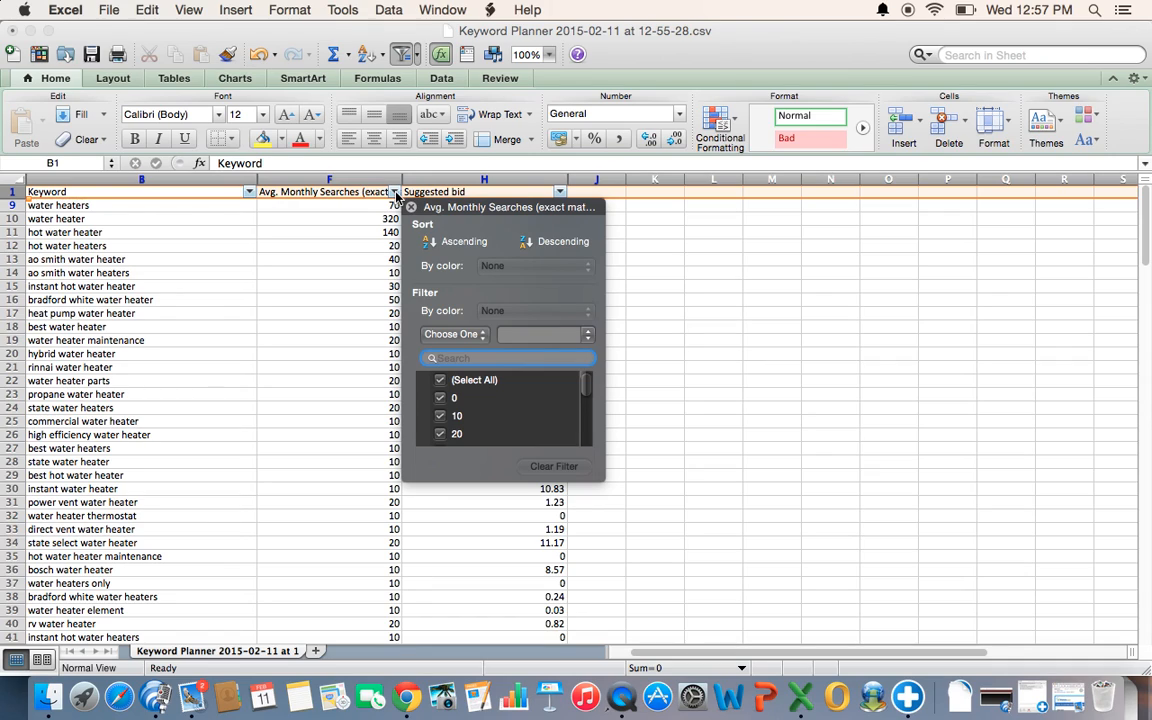
{"action": "left_click", "coordinate": [441, 398]}
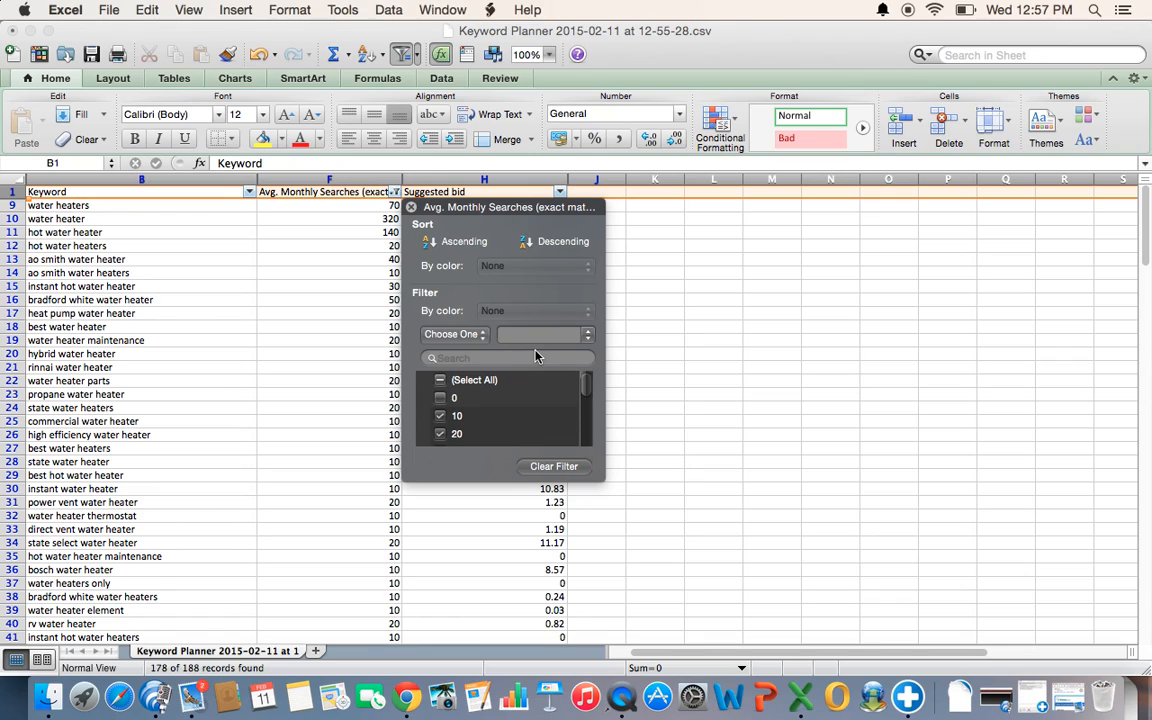
{"action": "left_click", "coordinate": [418, 215]}
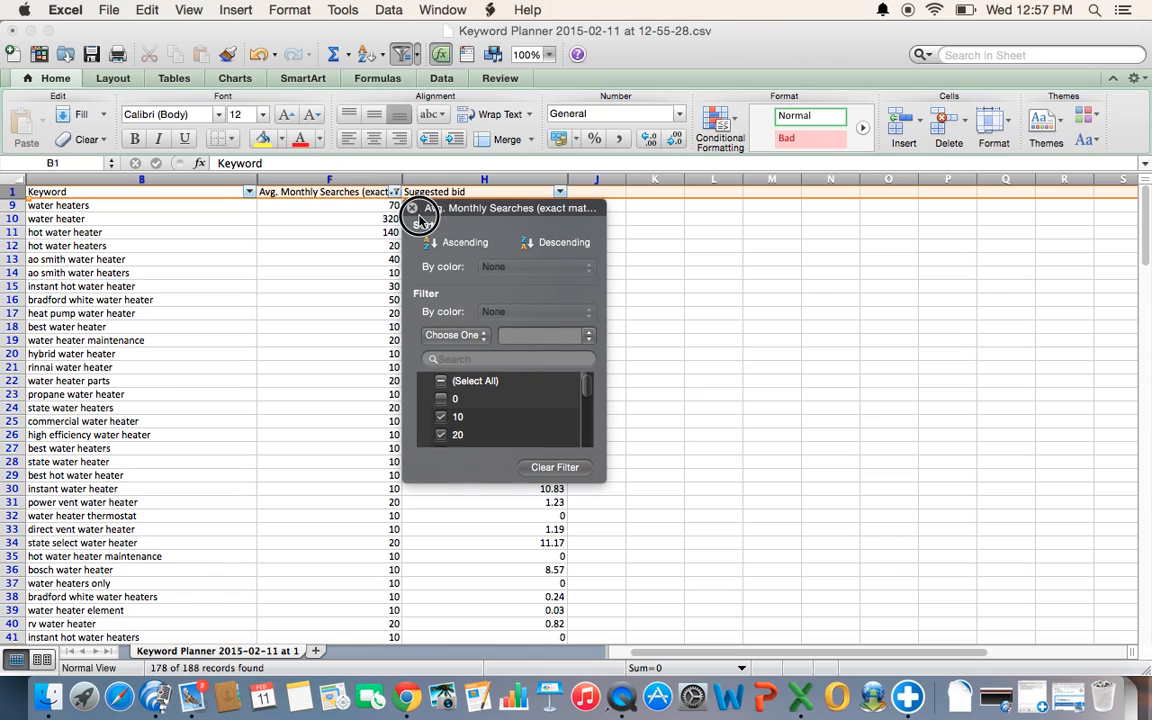
{"action": "left_click", "coordinate": [408, 204]}
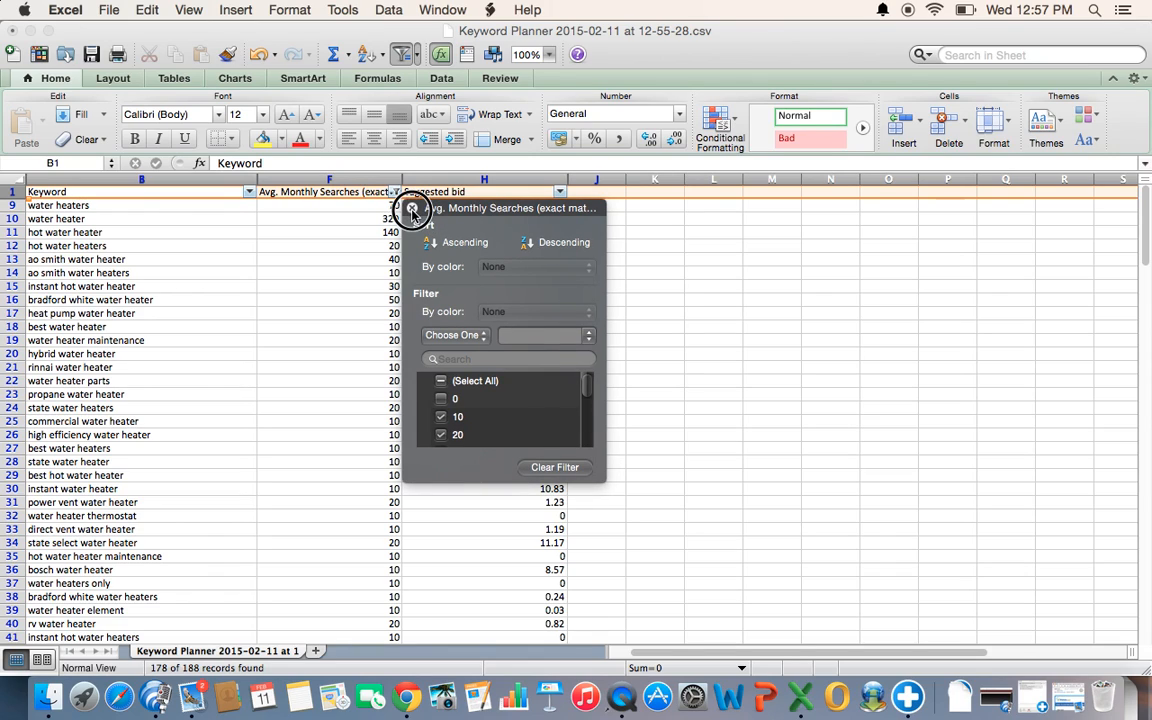
{"action": "left_click_drag", "start_coordinate": [1144, 249], "coordinate": [1144, 175]}
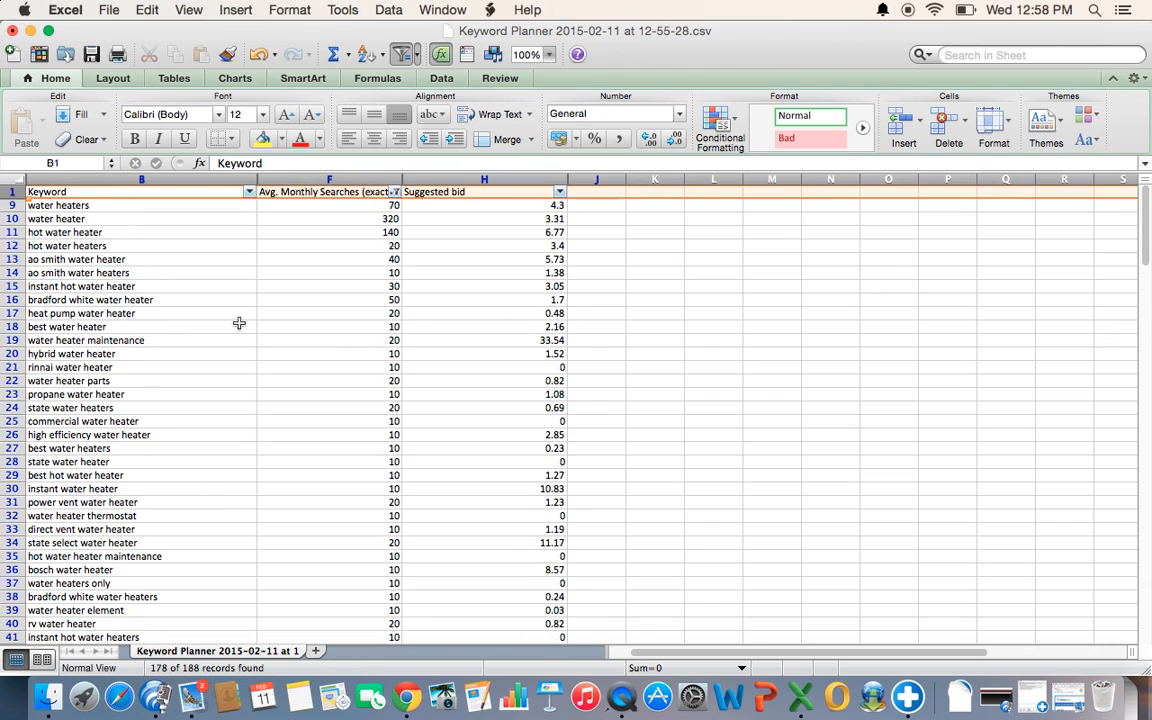
- Sort the keyword list by Avg. Monthly Searches in descending order
{"action": "left_click", "coordinate": [396, 192]}
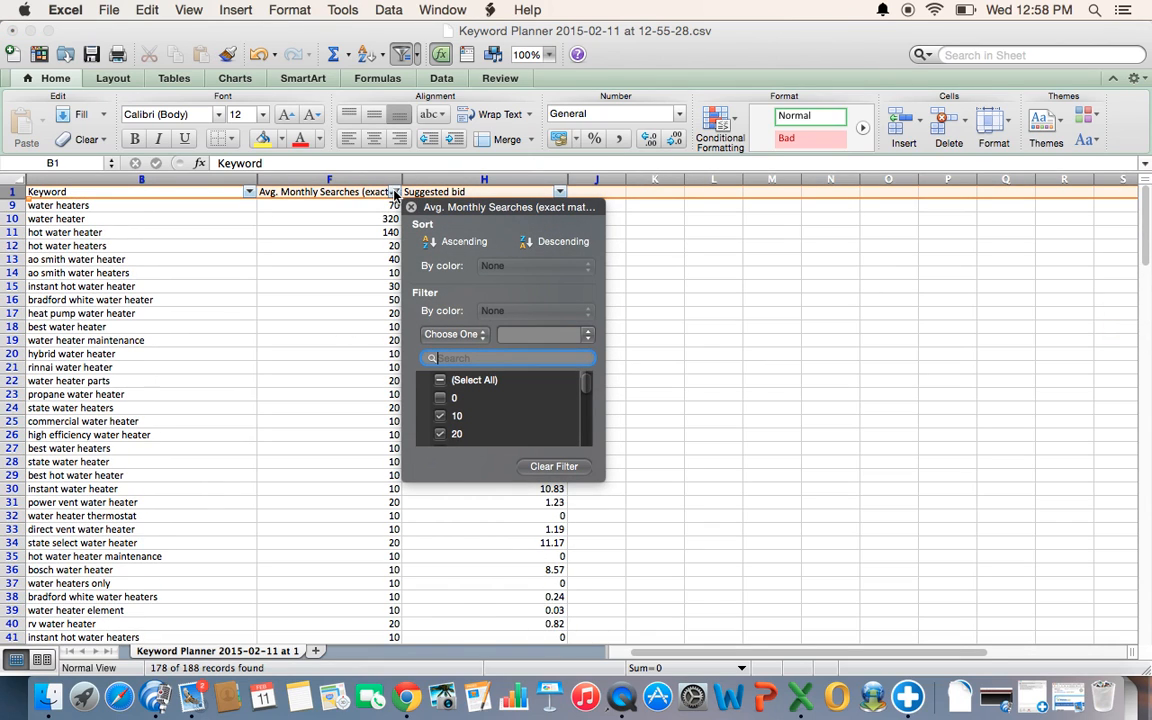
{"action": "left_click", "coordinate": [549, 245]}
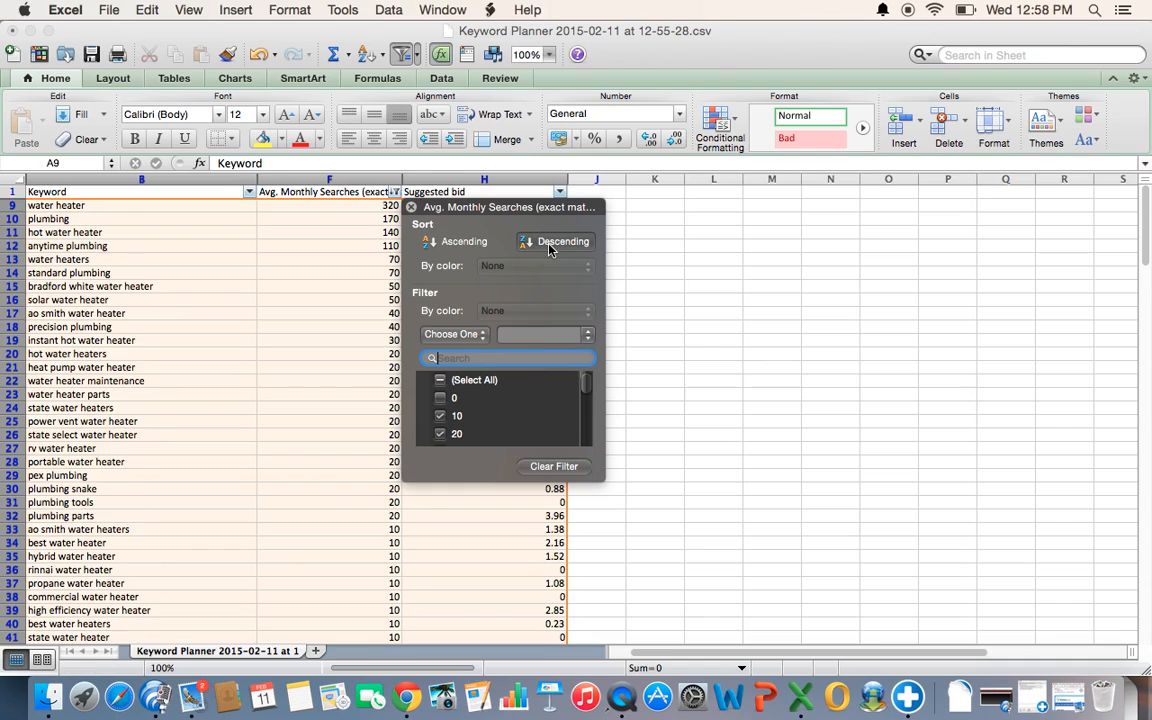
{"action": "left_click", "coordinate": [678, 246]}
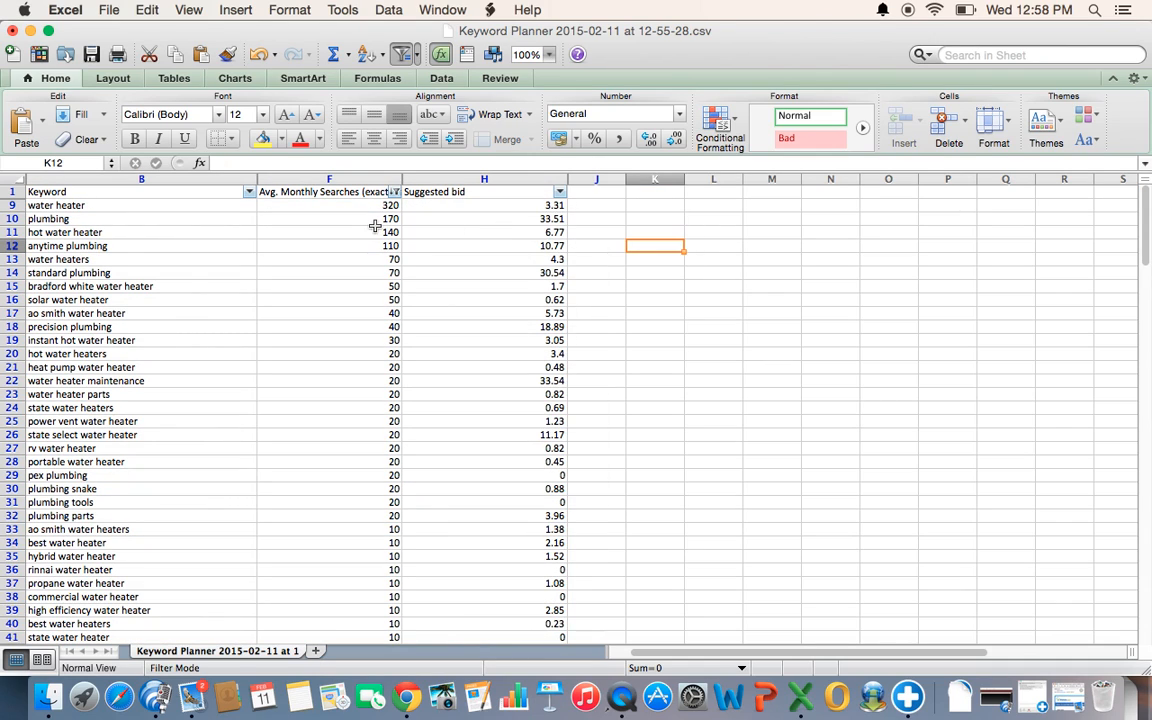